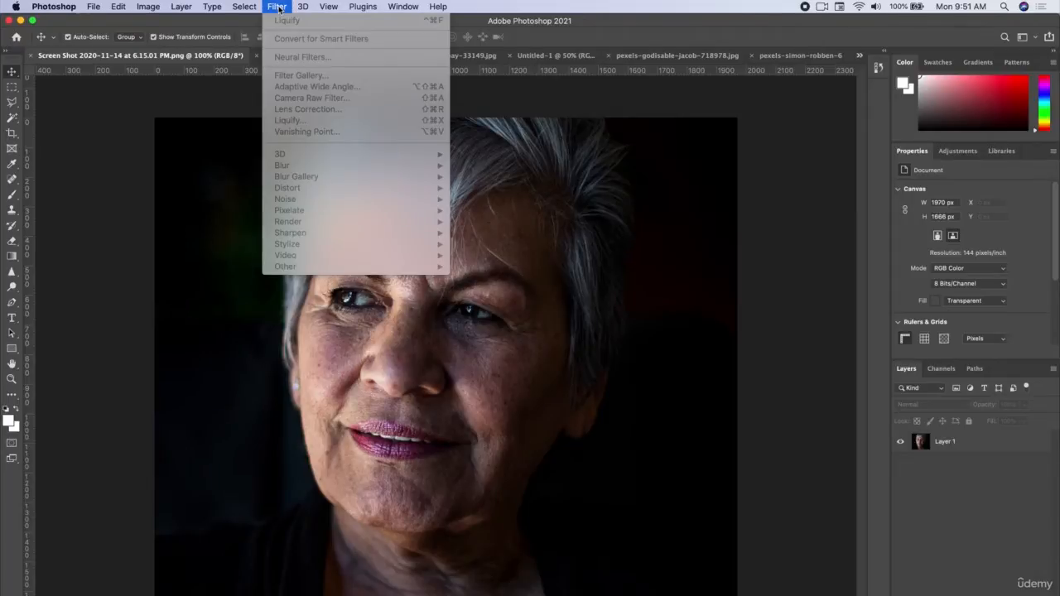
# Open the Neural Filters for Layer 1 and enable Skin Smoothing.
pyautogui.click(280, 7)
pyautogui.click(975, 448)
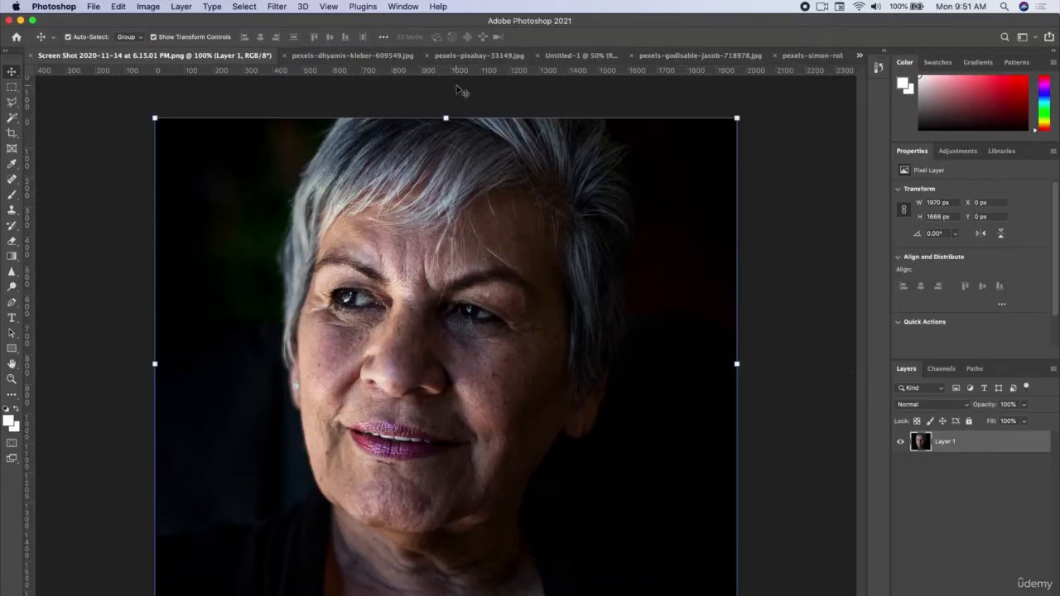
pyautogui.click(277, 6)
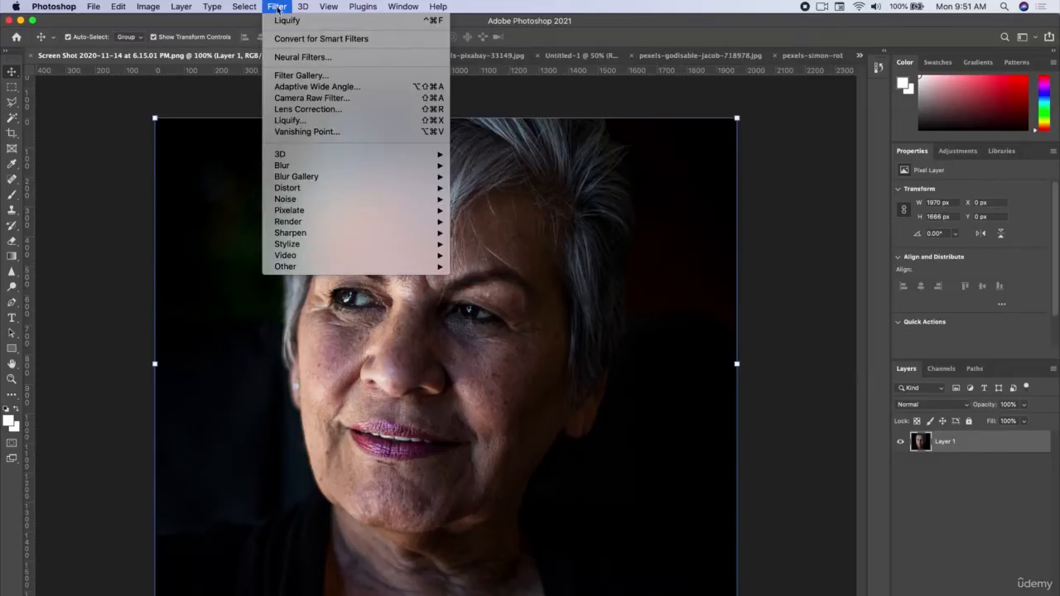
pyautogui.click(299, 58)
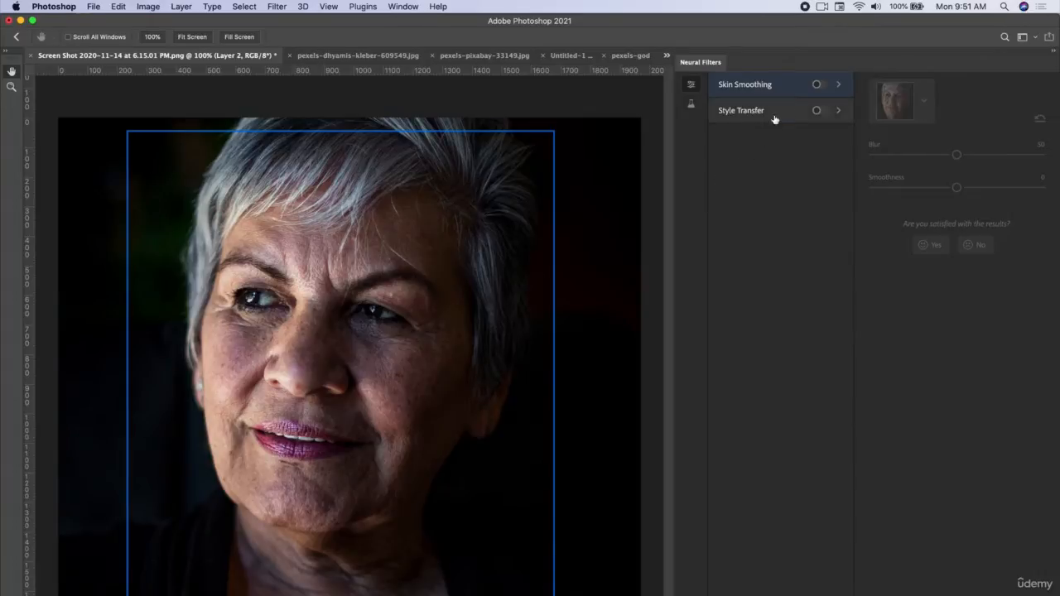
pyautogui.click(823, 86)
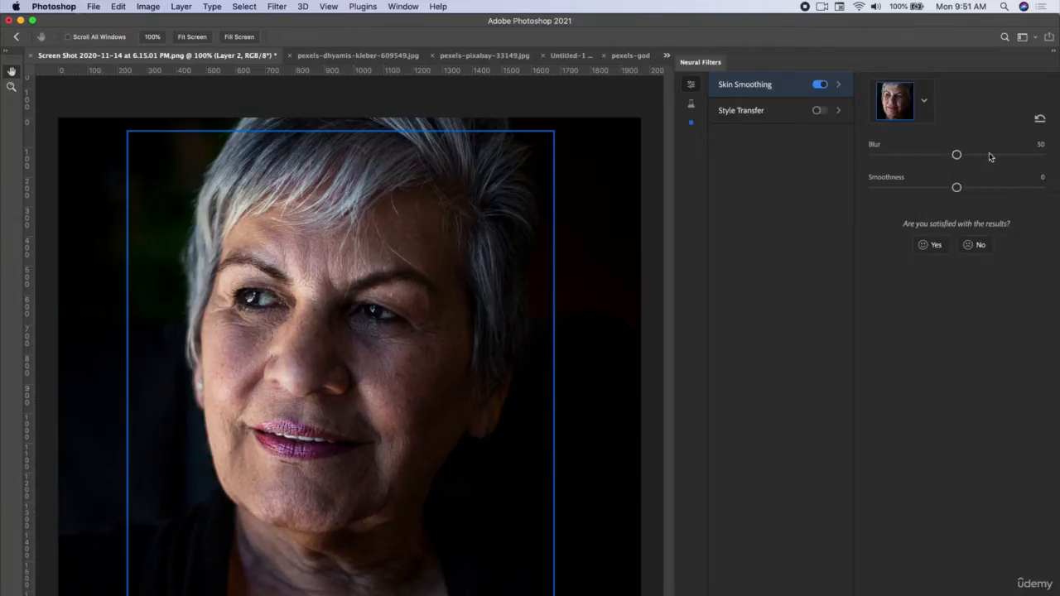
# Set Skin Smoothing's blur to 55 and smoothness to 49, and compare the portrait with the original.
pyautogui.moveTo(957, 155); pyautogui.dragTo(1014, 157)
pyautogui.click(966, 155)
pyautogui.click(1023, 189)
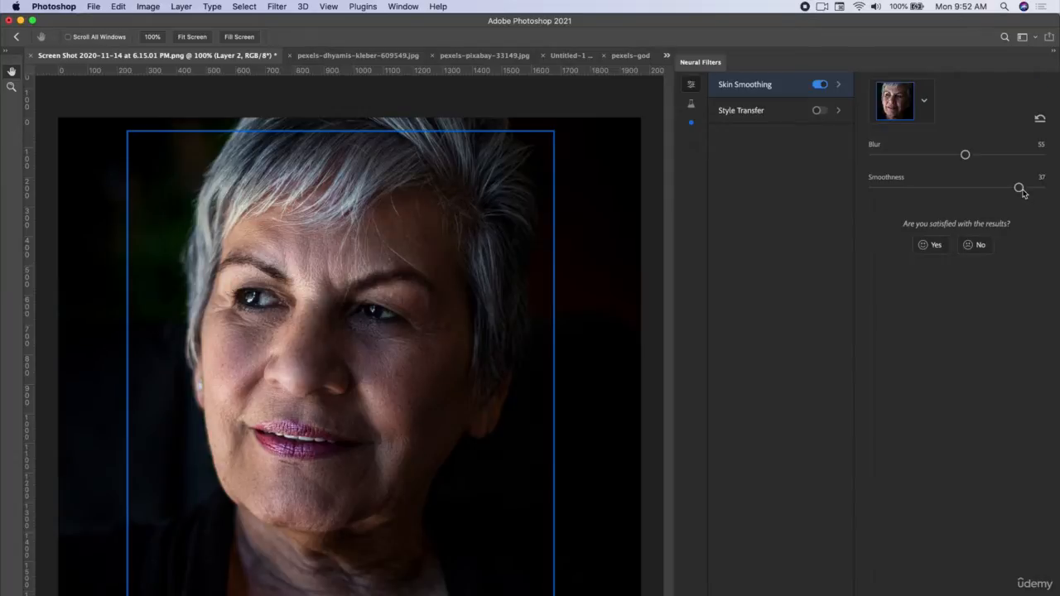
pyautogui.moveTo(1023, 190); pyautogui.dragTo(1043, 188)
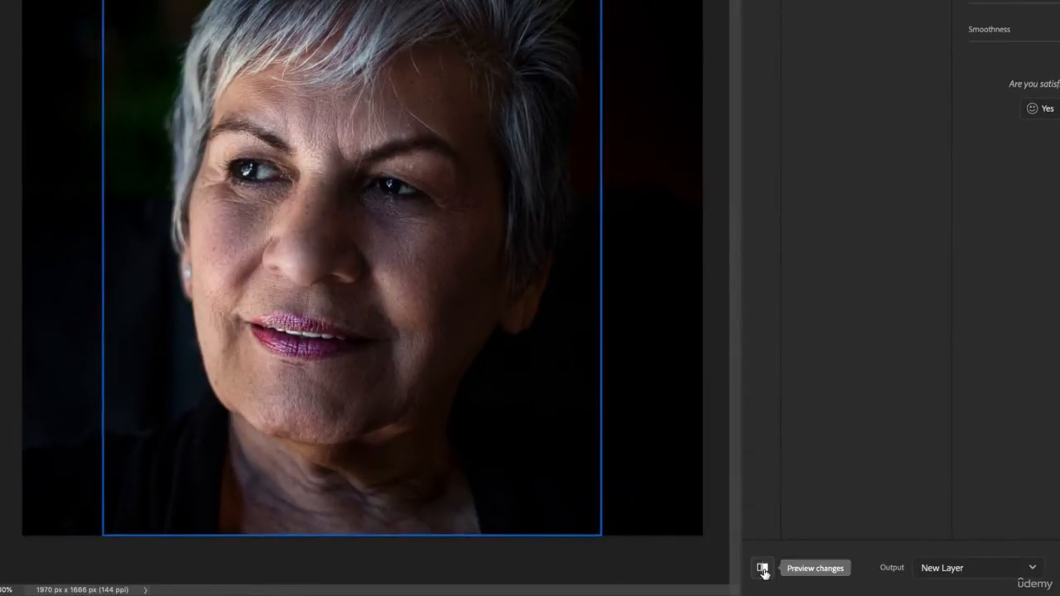
pyautogui.click(763, 570)
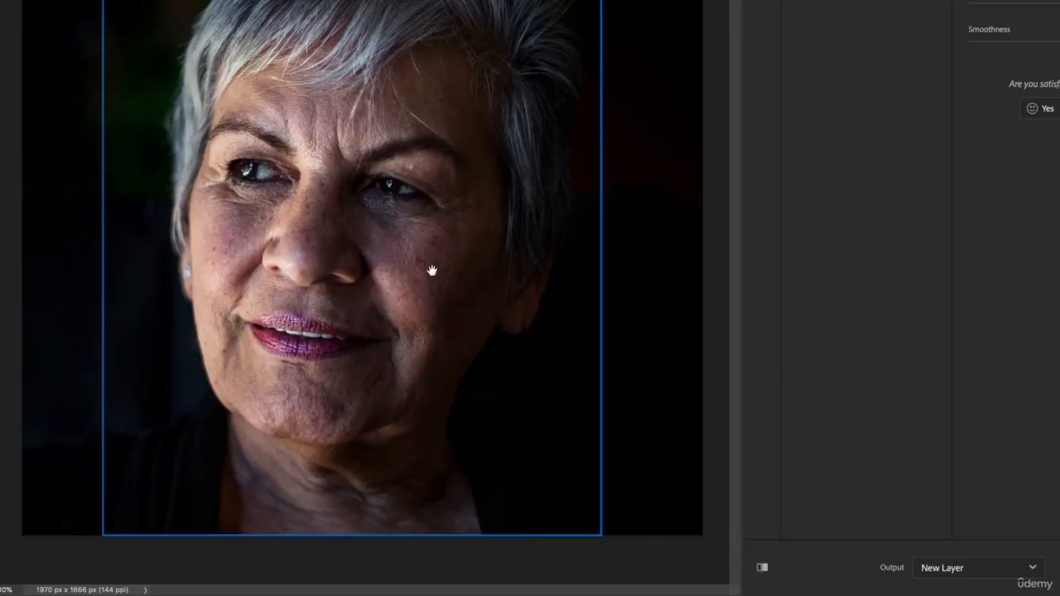
pyautogui.click(763, 570)
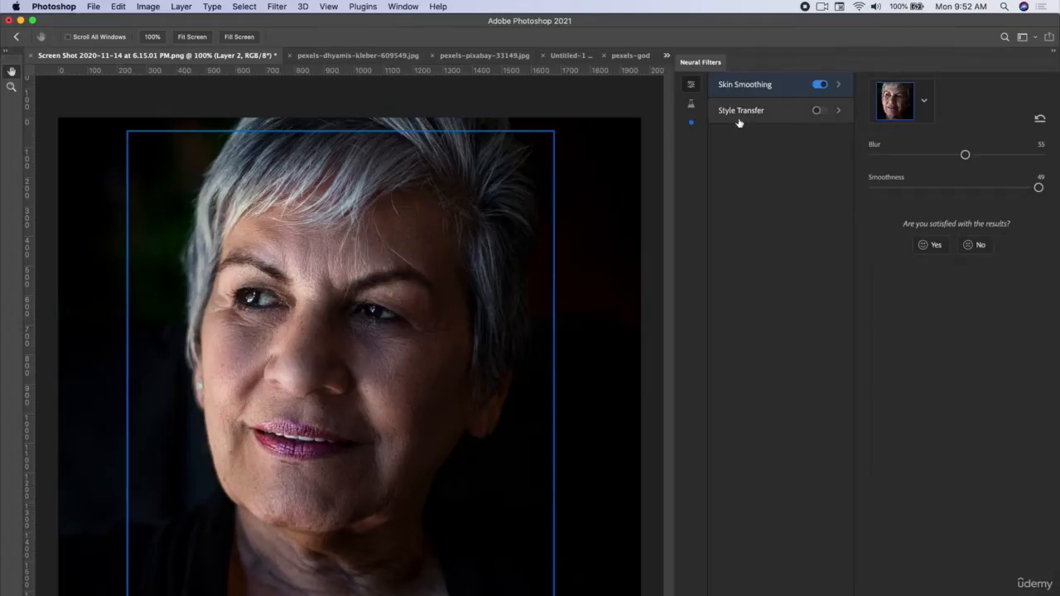
# Enable Style Transfer and try the painted-face, dark red-and-blue figure and abstract collage styles on the portrait.
pyautogui.moveTo(745, 117)
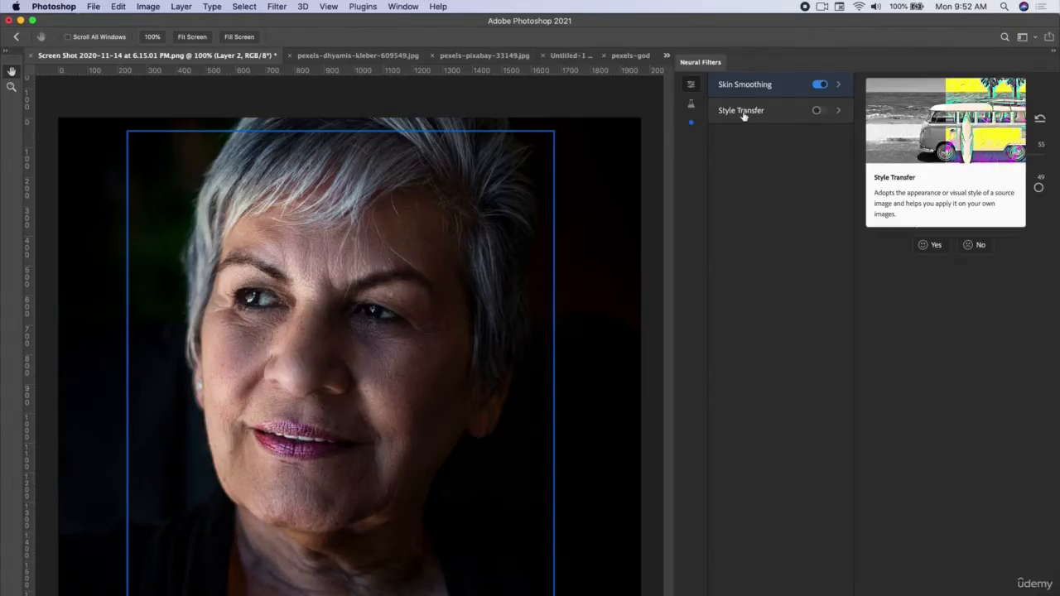
pyautogui.click(818, 110)
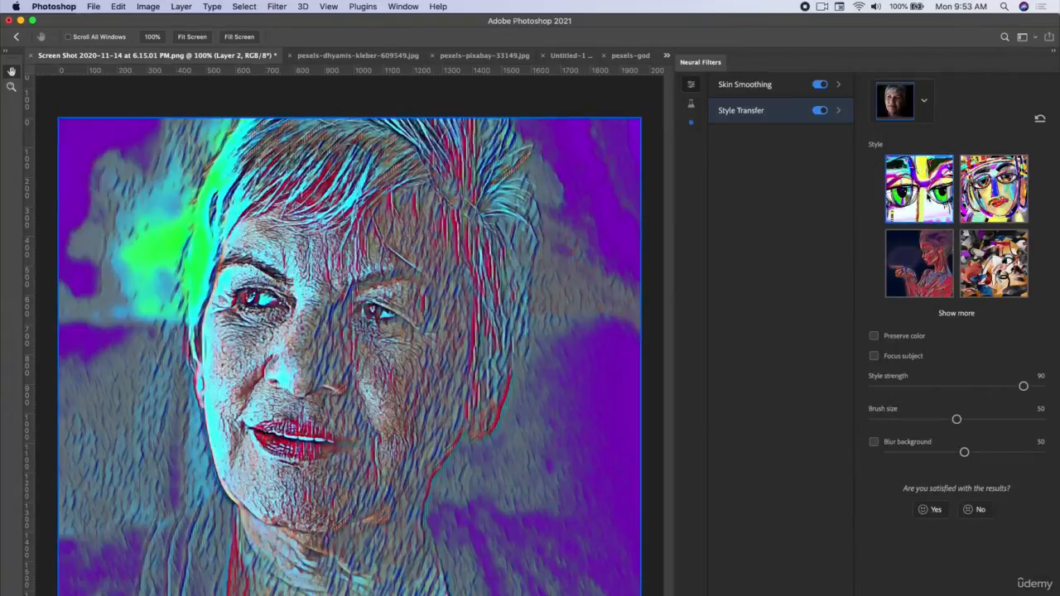
pyautogui.click(1006, 196)
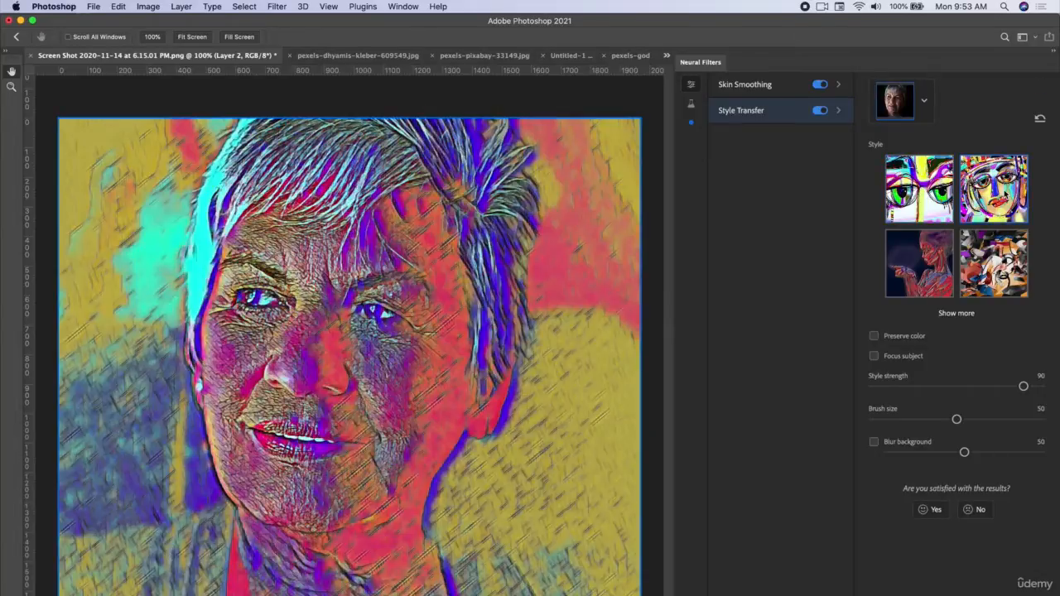
pyautogui.click(921, 255)
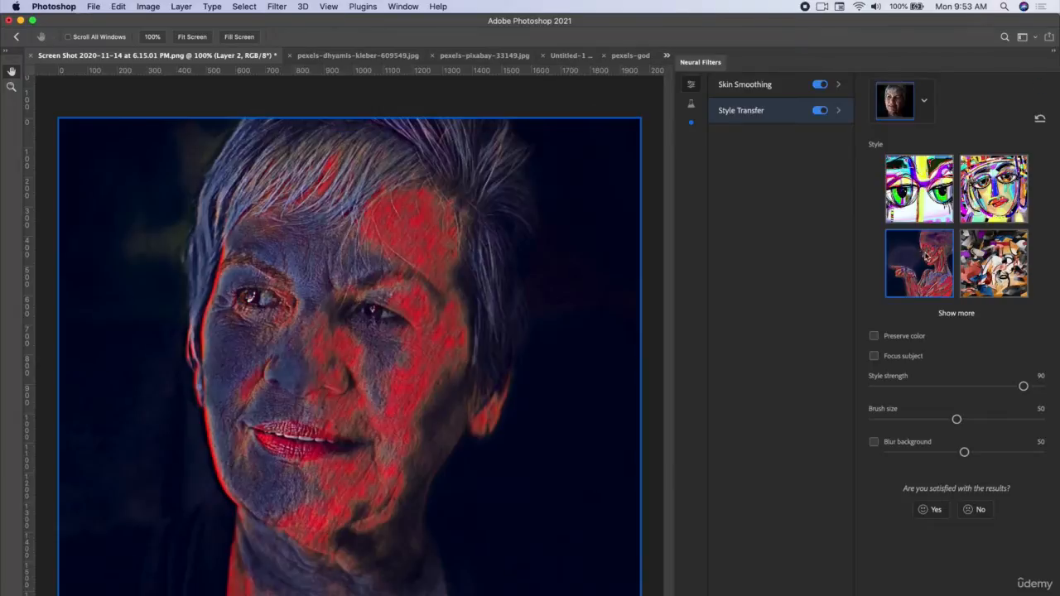
pyautogui.click(985, 260)
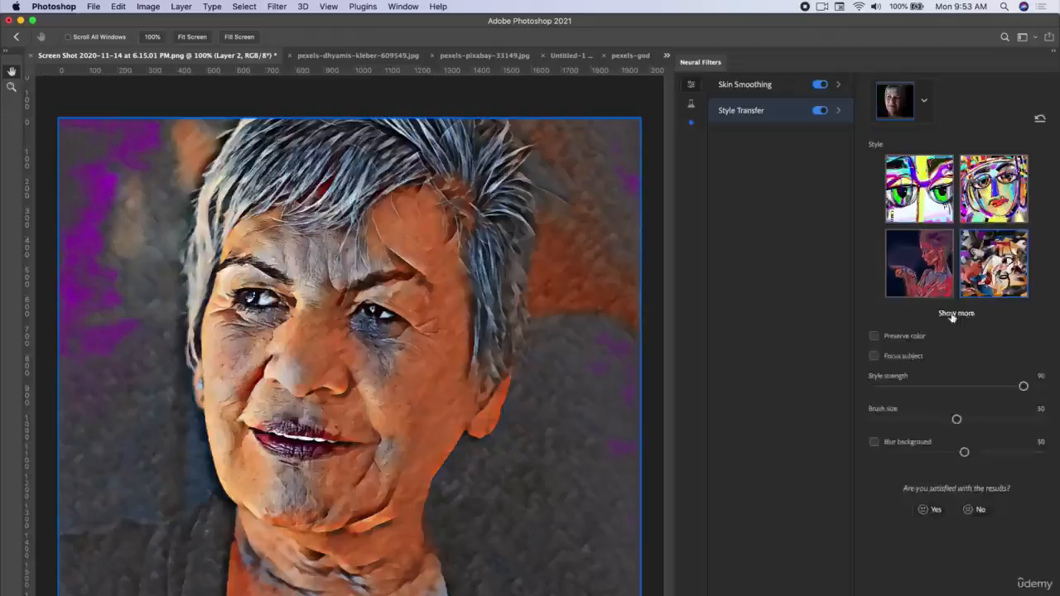
# Try the tattoo skull, starry night, wheat field and village landscape styles from the full style list, and switch Style Transfer off.
pyautogui.click(955, 315)
pyautogui.click(970, 339)
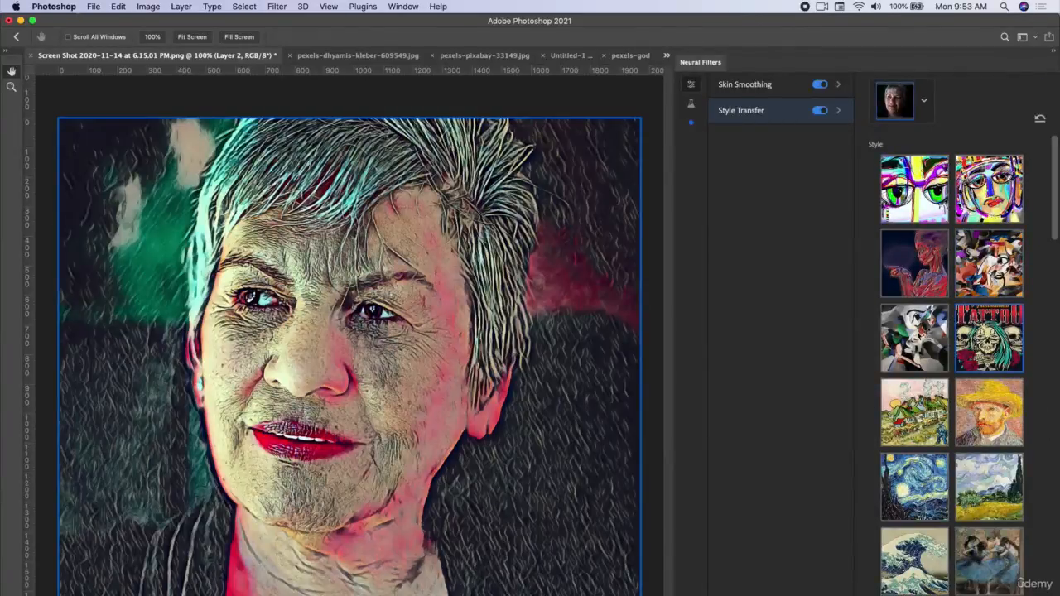
pyautogui.scroll(-1, 918, 338)
pyautogui.scroll(-3, 918, 339)
pyautogui.click(922, 398)
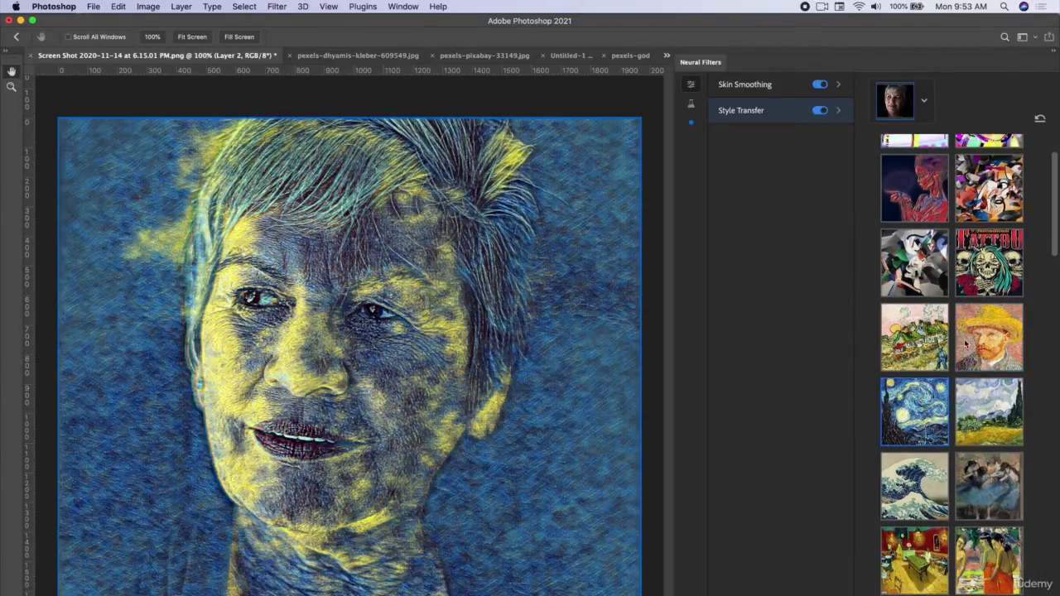
pyautogui.click(975, 417)
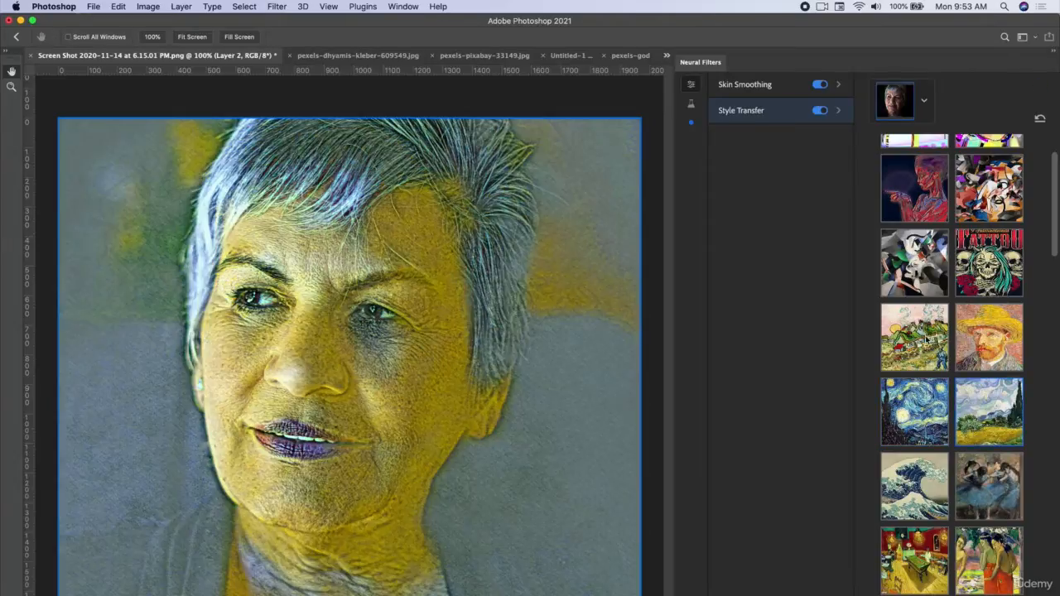
pyautogui.click(927, 339)
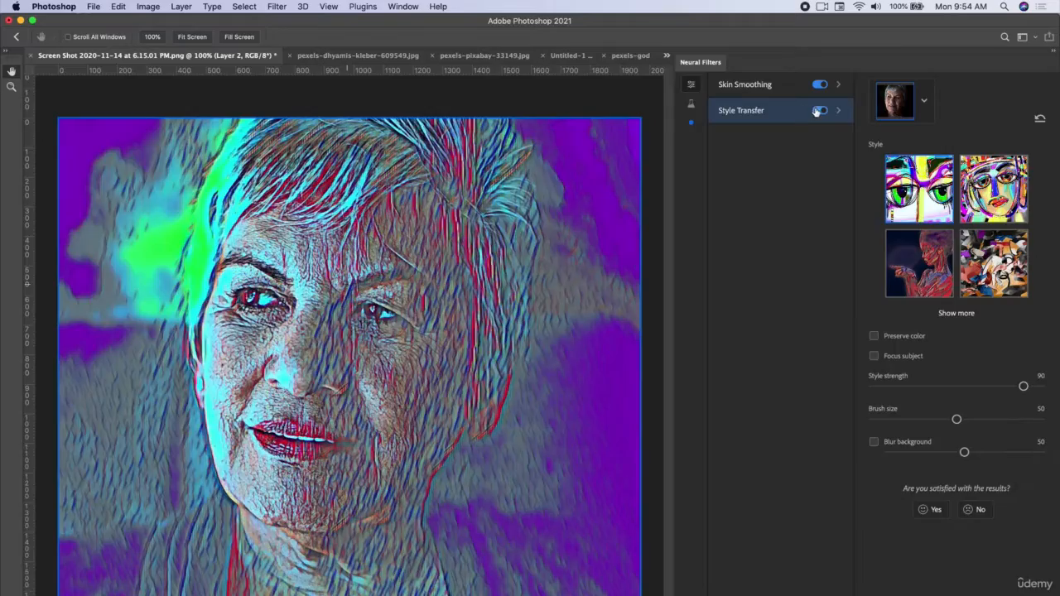
pyautogui.click(818, 111)
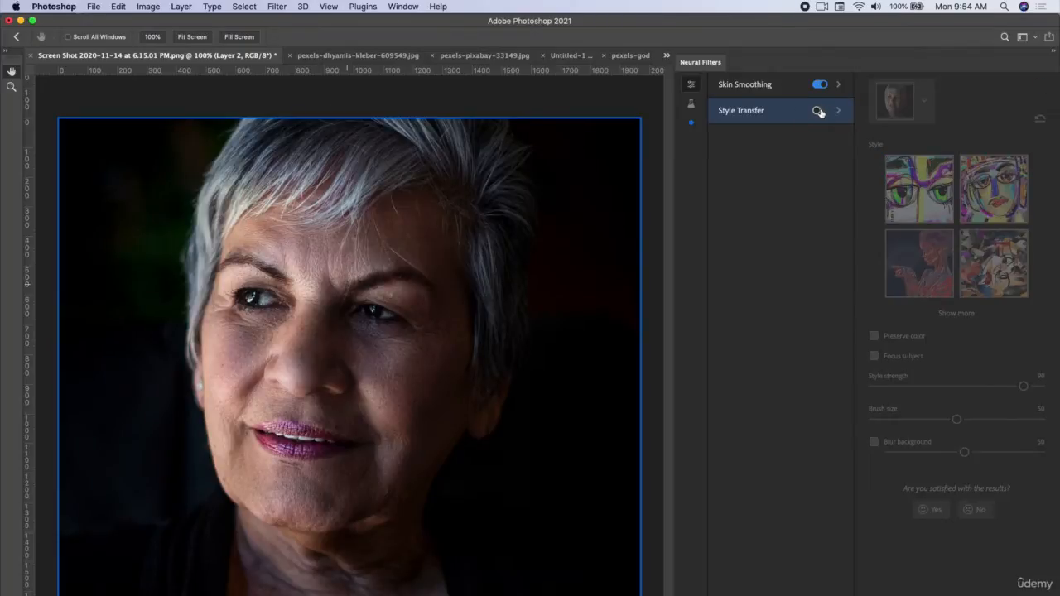
# Enable the beta Smart Portrait filter and set Happiness to 27 after trying 24 and -35.
pyautogui.click(692, 106)
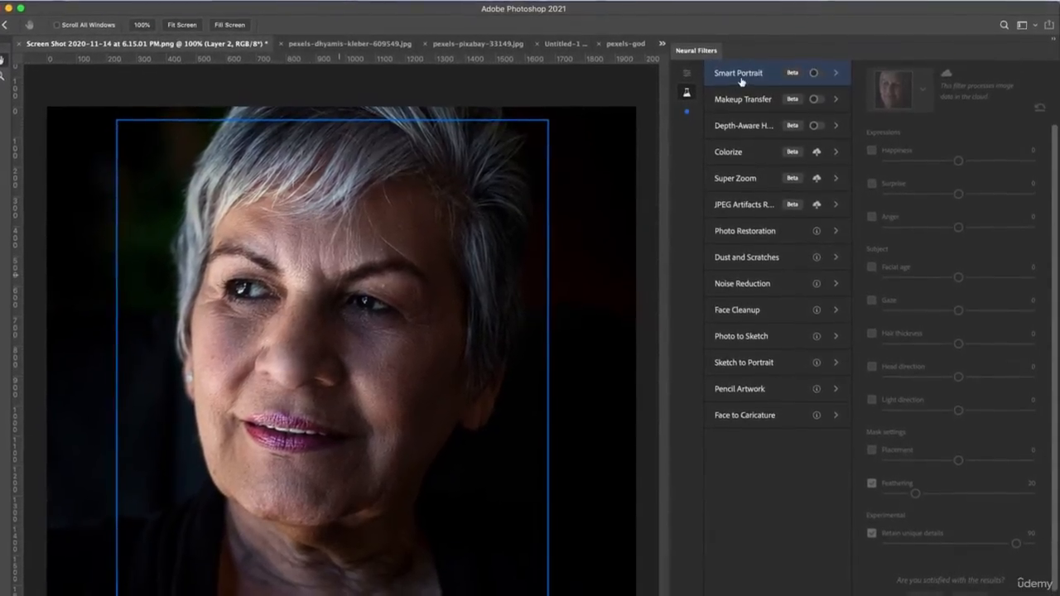
pyautogui.moveTo(740, 74)
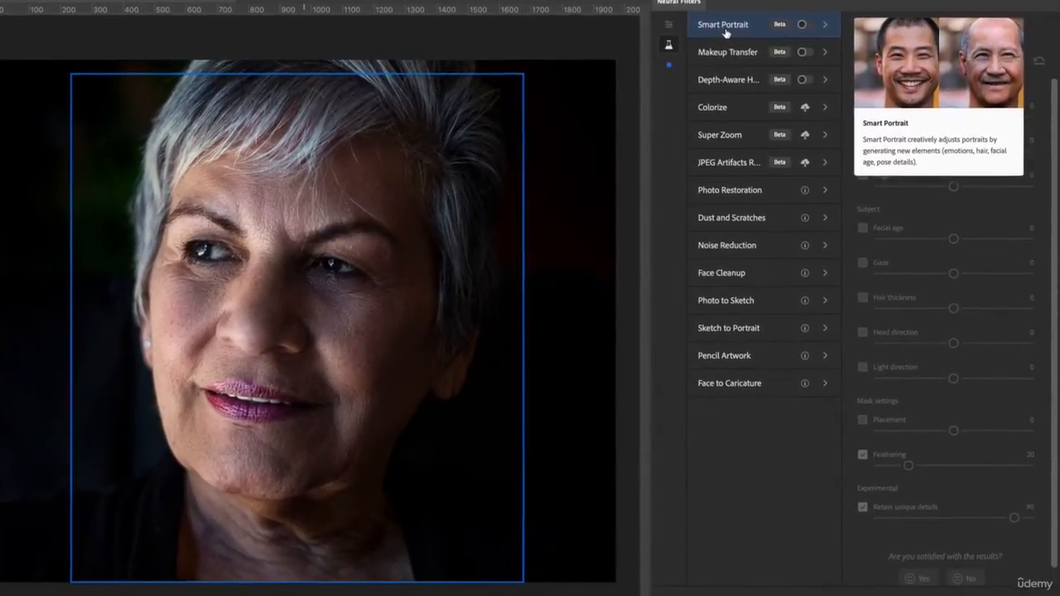
pyautogui.click(802, 23)
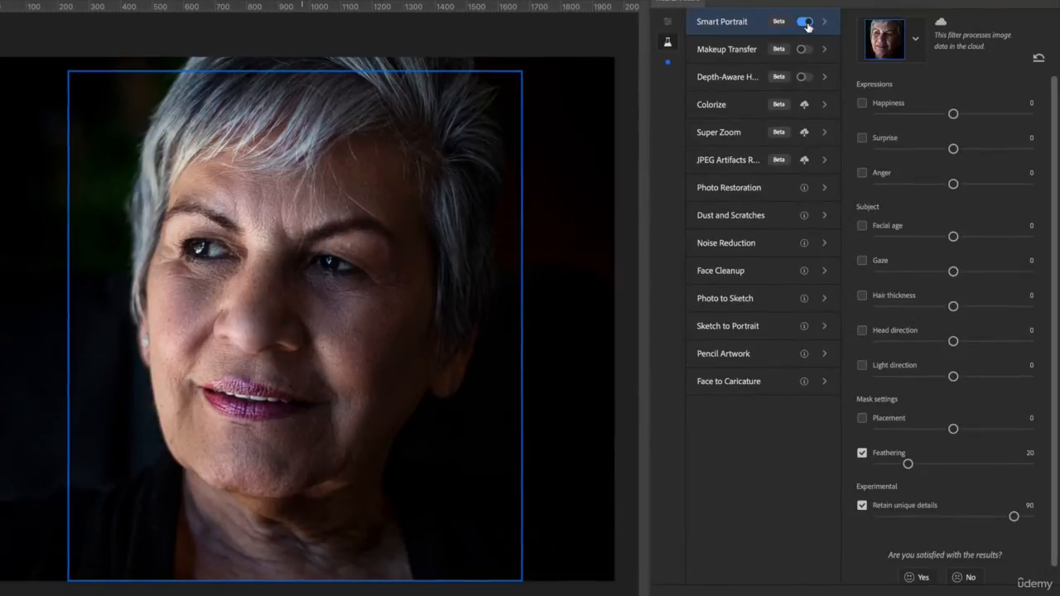
pyautogui.click(863, 104)
pyautogui.click(990, 115)
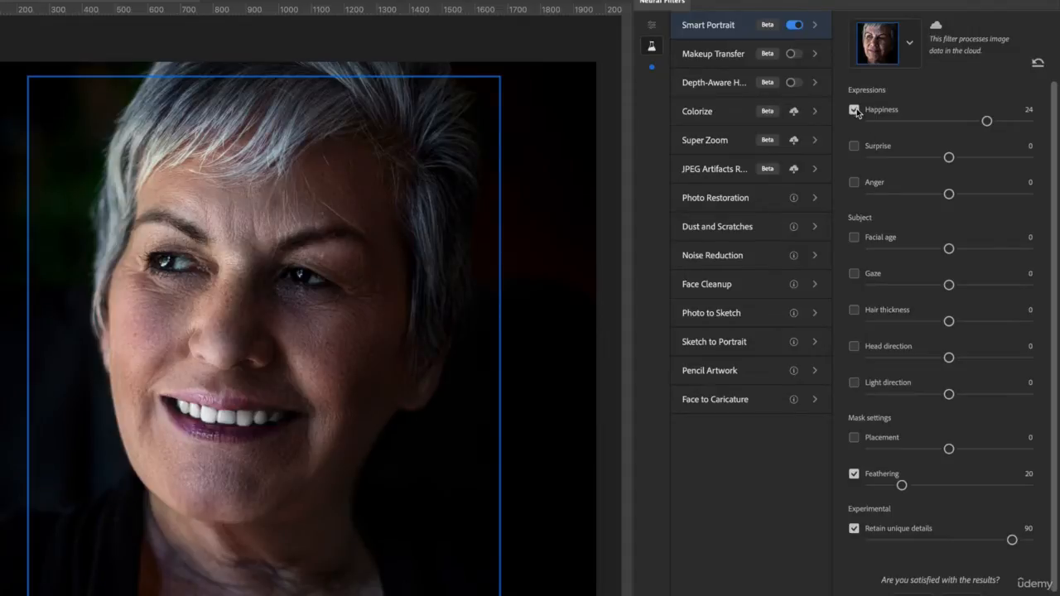
pyautogui.click(889, 122)
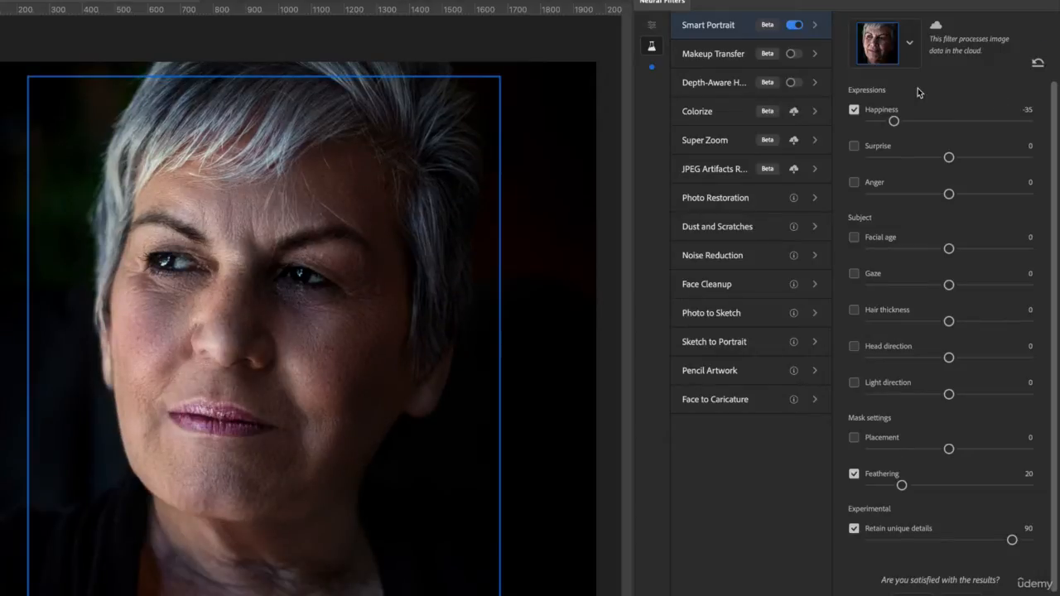
pyautogui.click(992, 121)
# Try younger, older and thicker-haired looks in Smart Portrait, and set both Facial age and Hair thickness to -50.
pyautogui.click(855, 238)
pyautogui.click(918, 250)
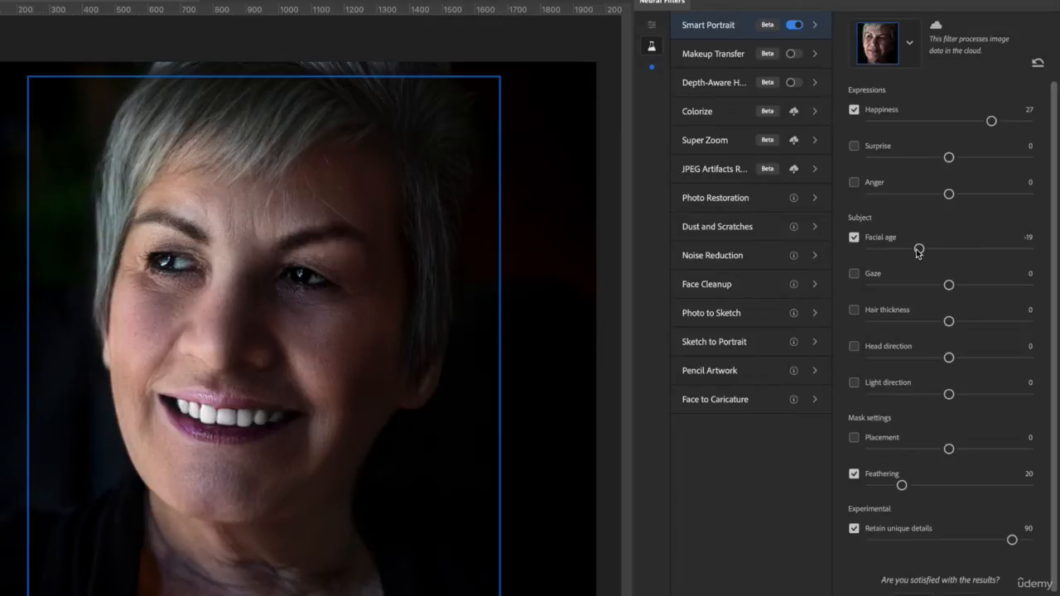
pyautogui.click(989, 250)
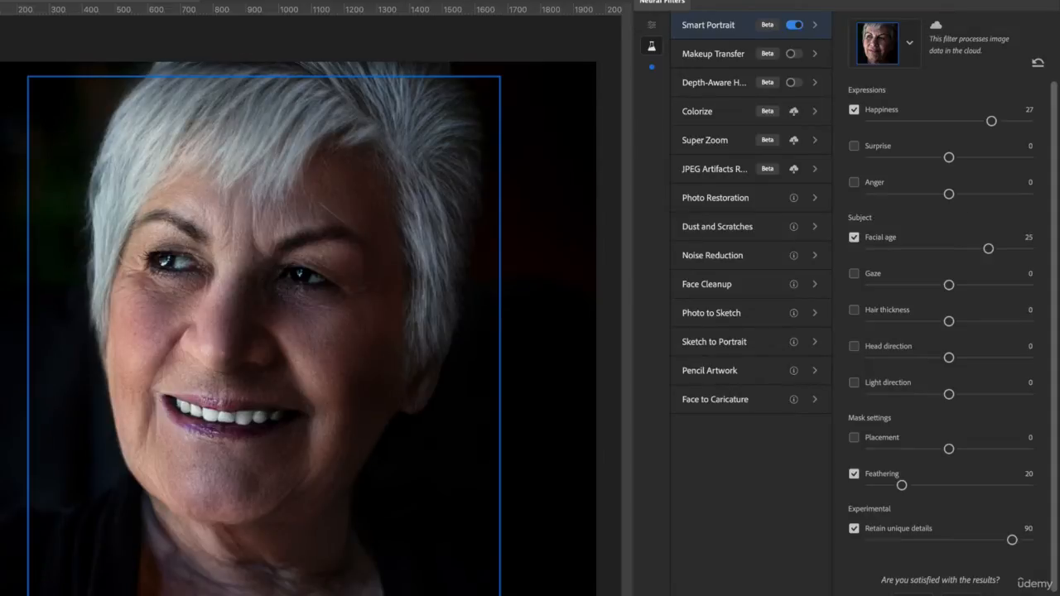
pyautogui.click(870, 248)
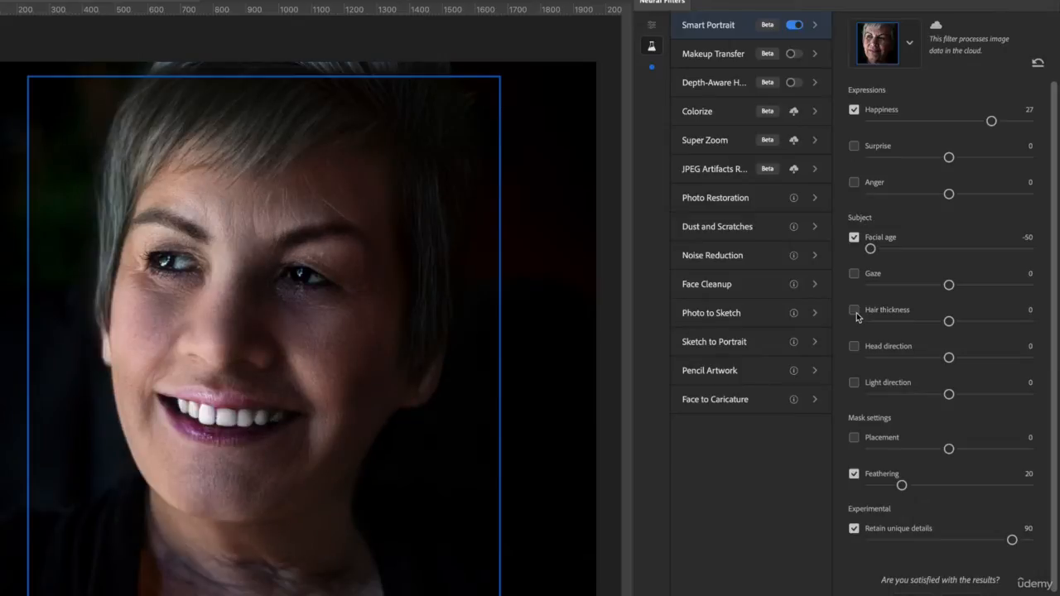
pyautogui.moveTo(949, 322); pyautogui.dragTo(1044, 328)
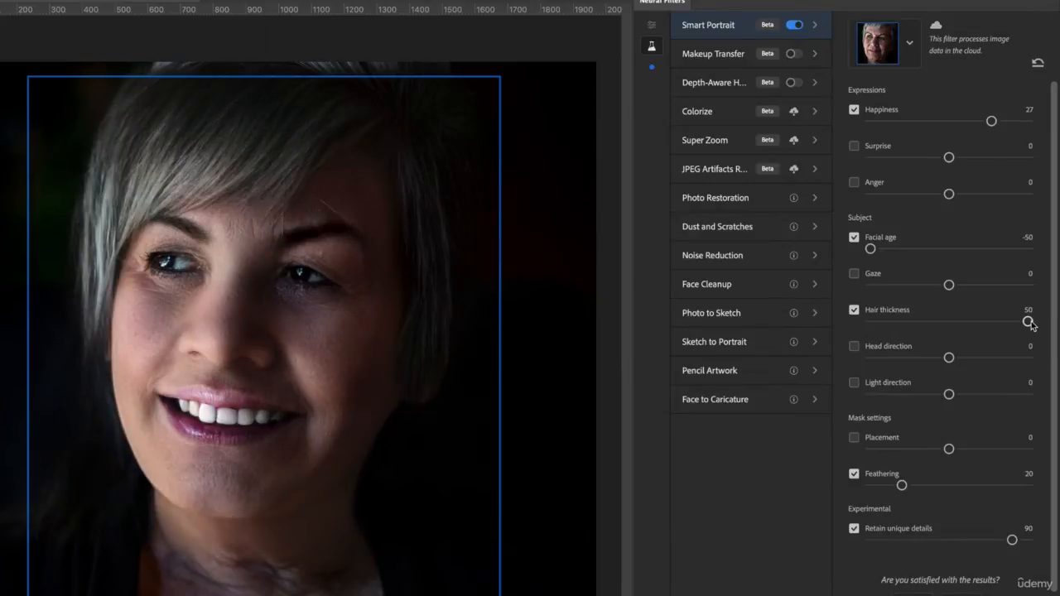
pyautogui.moveTo(1031, 325); pyautogui.dragTo(849, 347)
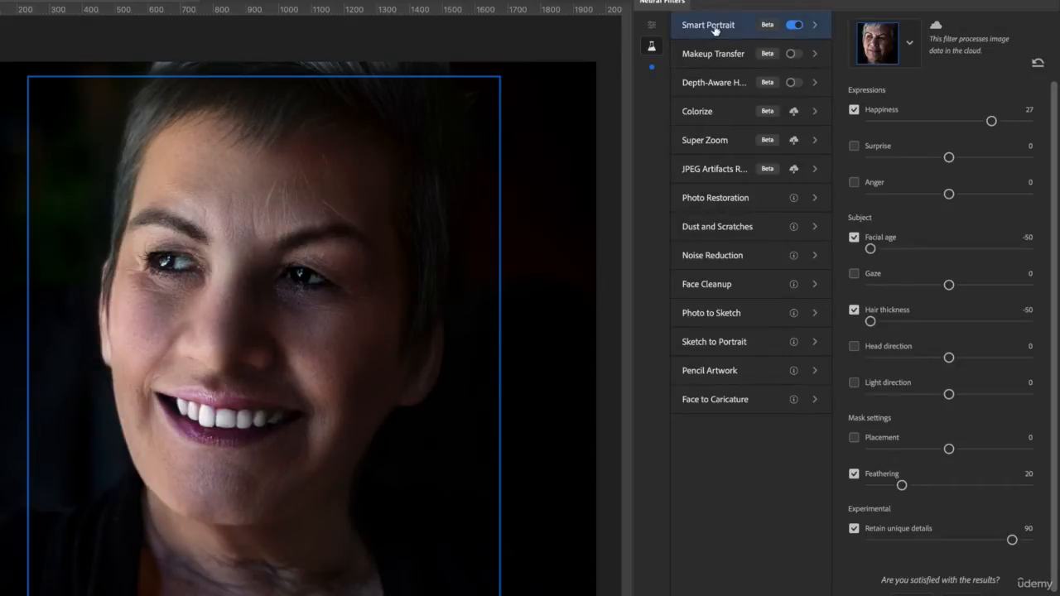
# Reduce the Skin Smoothing filter to a blur of 14 and a smoothness of -2.
pyautogui.click(652, 25)
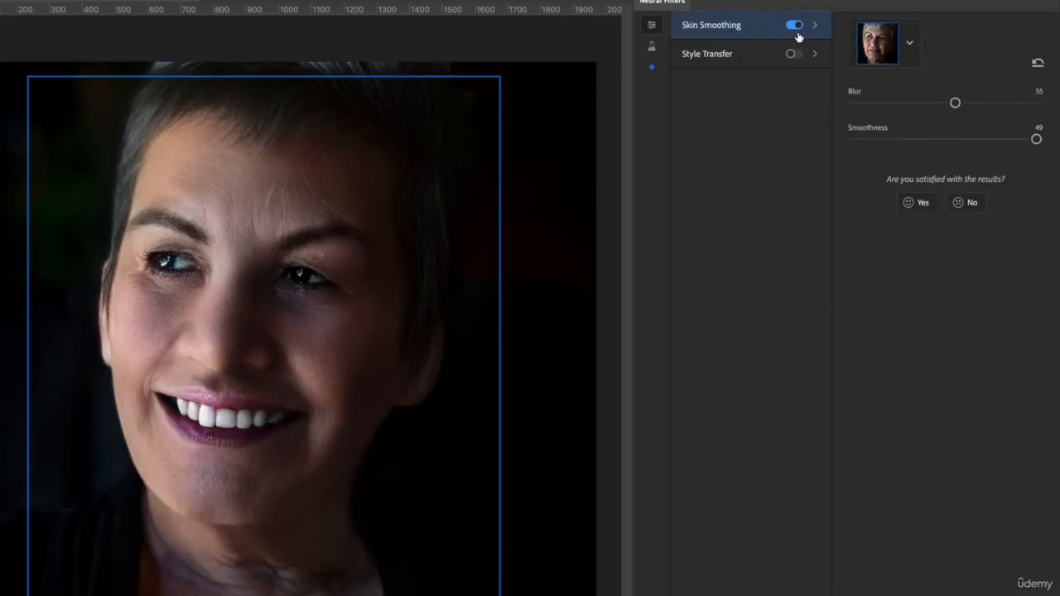
pyautogui.click(974, 141)
pyautogui.click(961, 141)
pyautogui.click(928, 103)
pyautogui.click(900, 103)
pyautogui.click(942, 139)
pyautogui.click(879, 103)
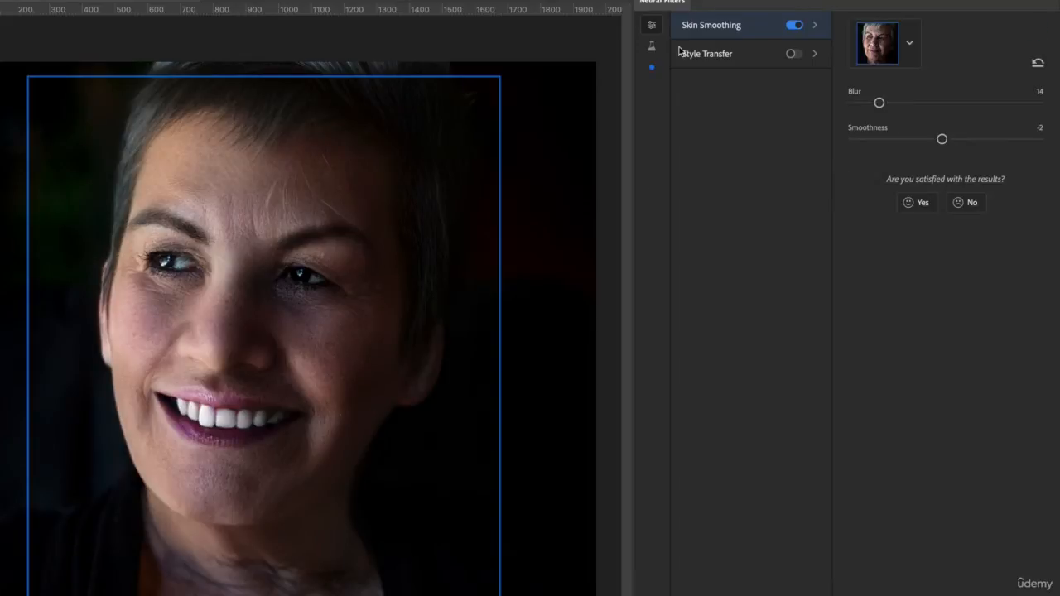
# Try Head direction at 50 and Light direction at 49 in Smart Portrait, and switch both options off again.
pyautogui.click(652, 47)
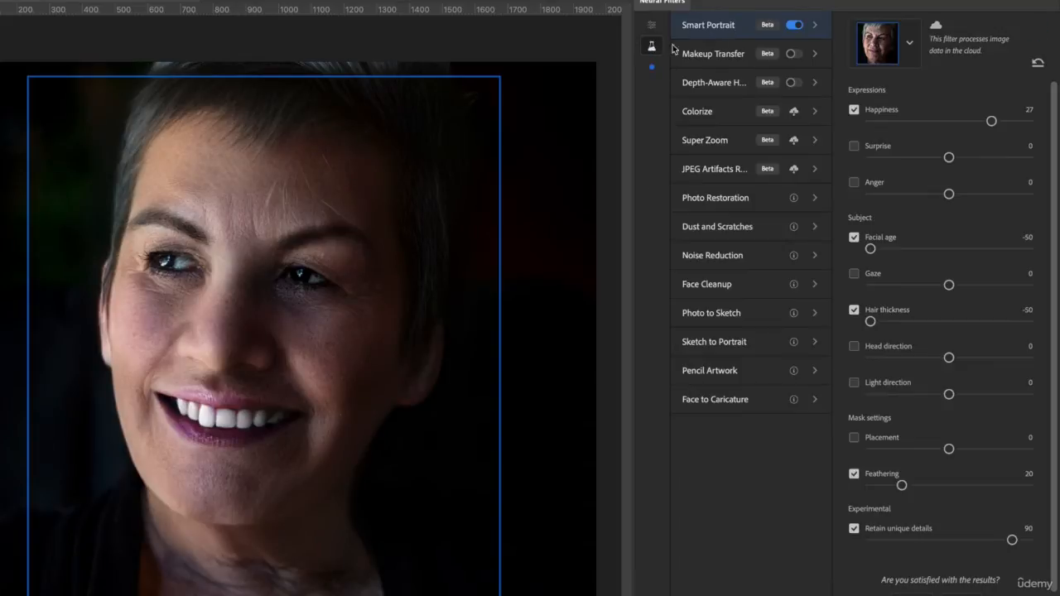
pyautogui.click(854, 347)
pyautogui.moveTo(950, 357); pyautogui.dragTo(1030, 361)
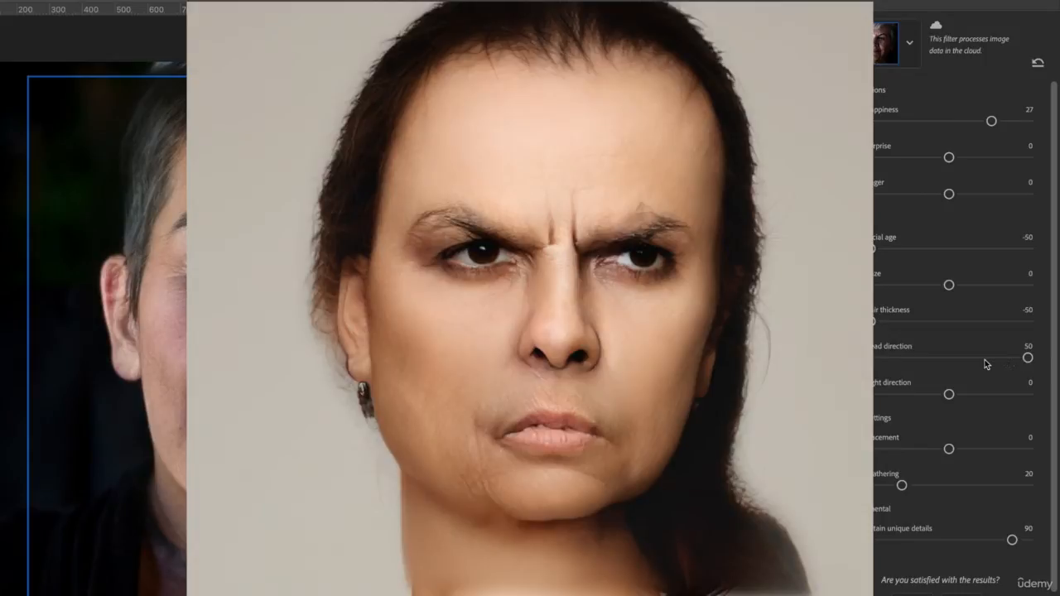
pyautogui.click(951, 361)
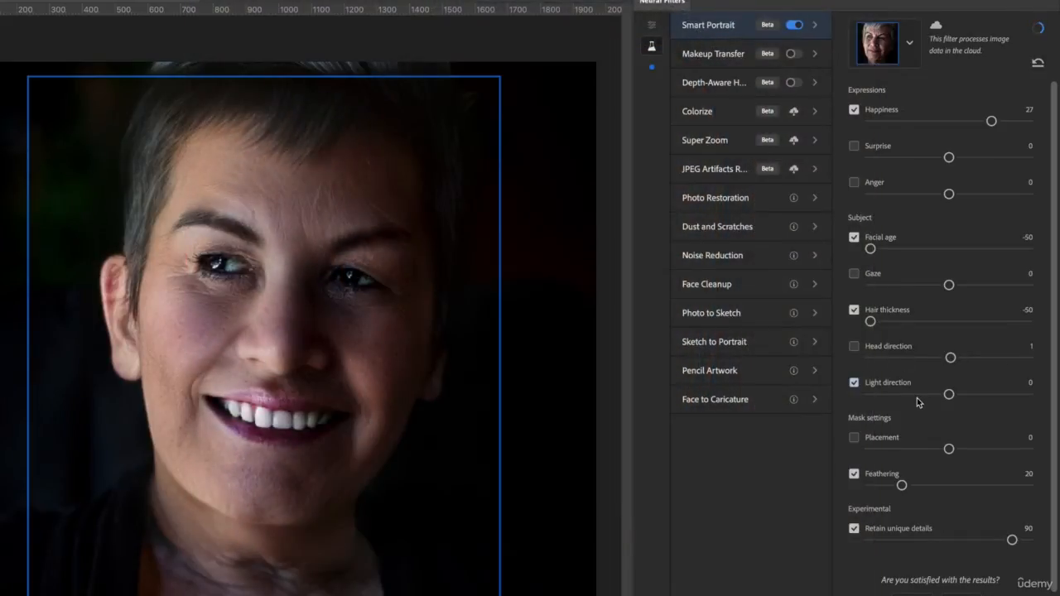
pyautogui.moveTo(951, 395); pyautogui.dragTo(1028, 395)
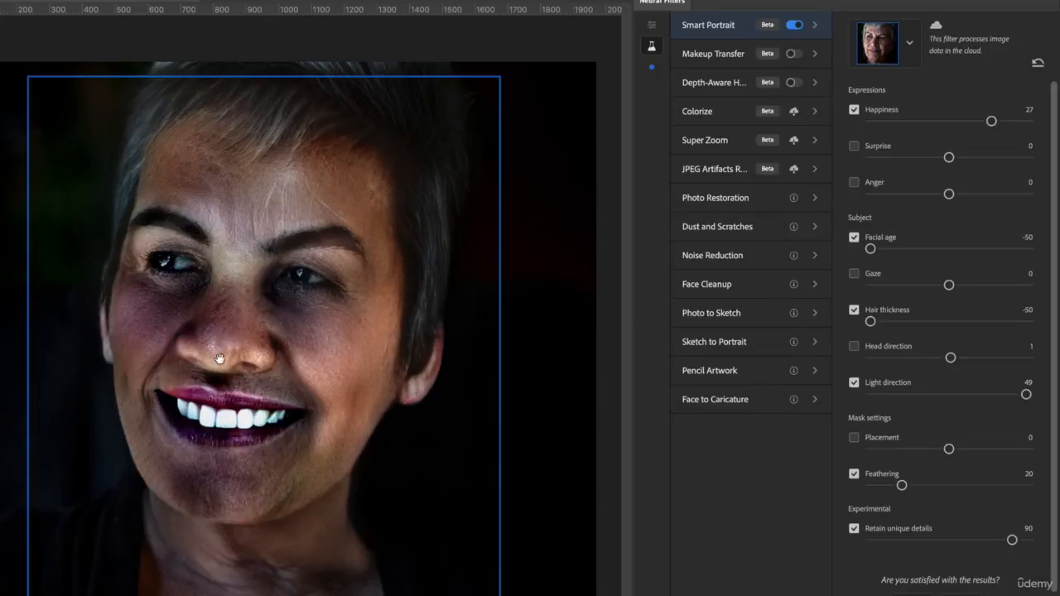
pyautogui.click(855, 383)
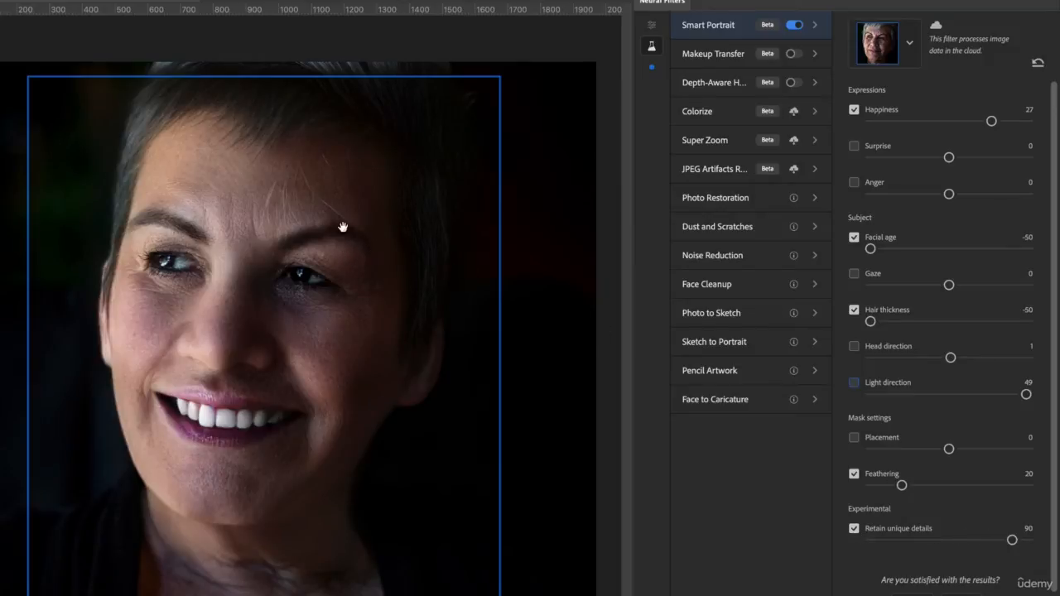
# Inspect the woman's eyes and cheek up close with the Smart Portrait changes, using the Facial age option for comparison.
pyautogui.press('super+plus')
pyautogui.press('super+plus')
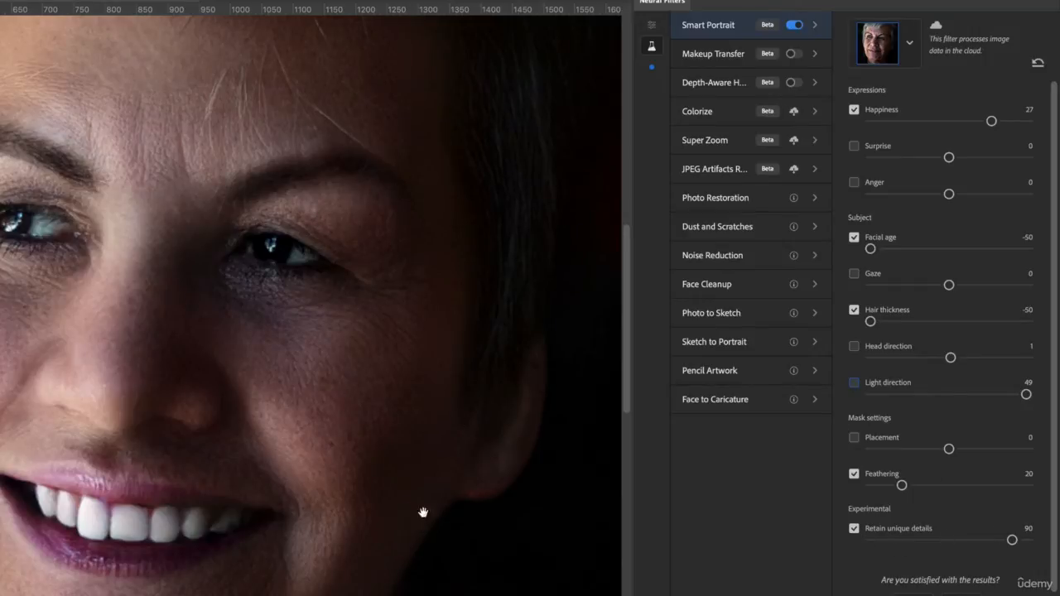
pyautogui.click(855, 238)
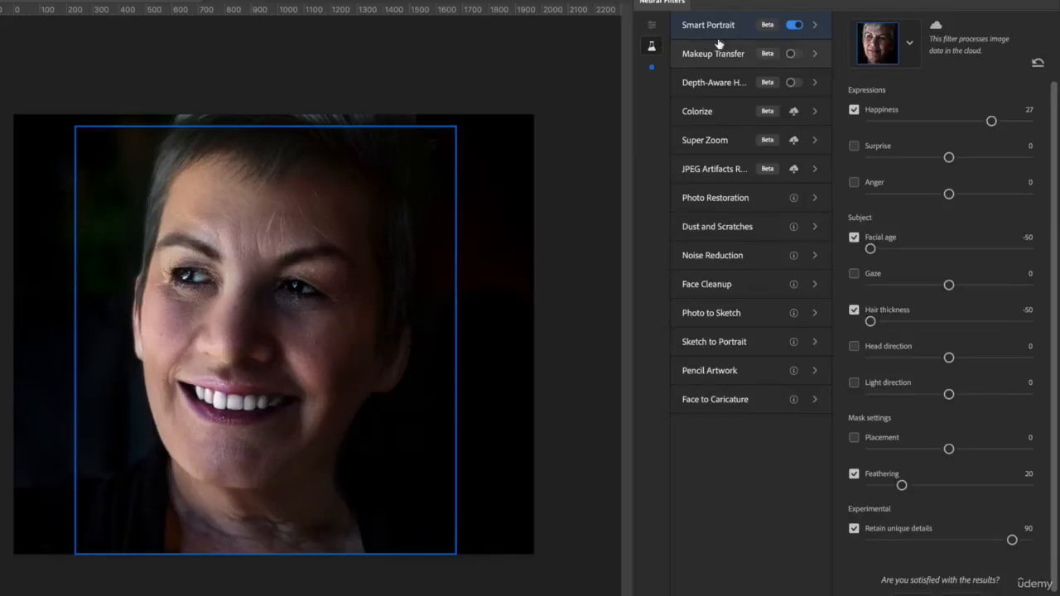
# Enable the beta Makeup Transfer filter and try the blue and magenta neon portrait from Downloads as its reference image.
pyautogui.click(794, 54)
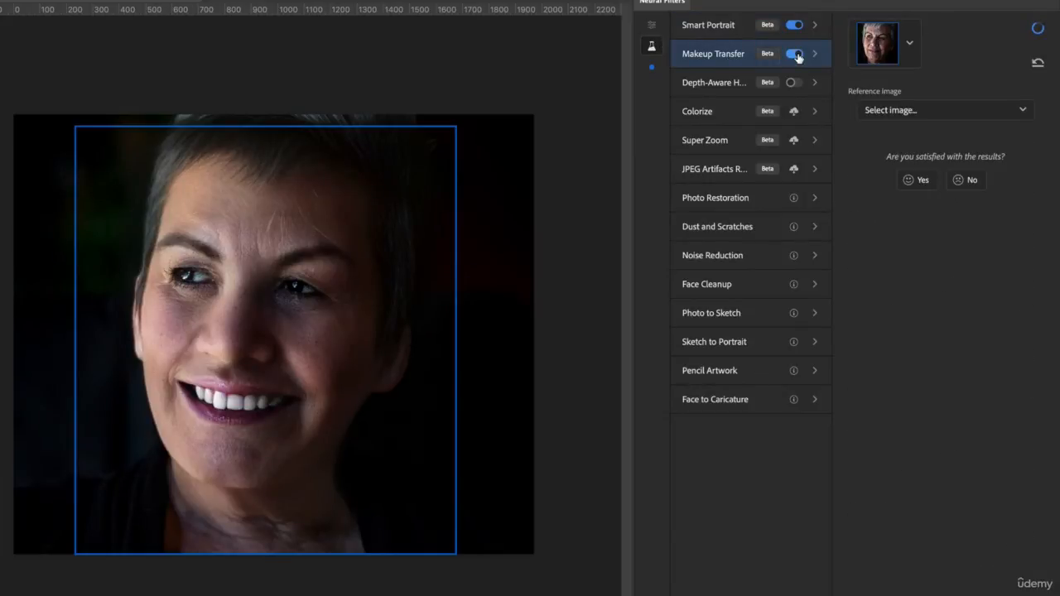
pyautogui.click(909, 110)
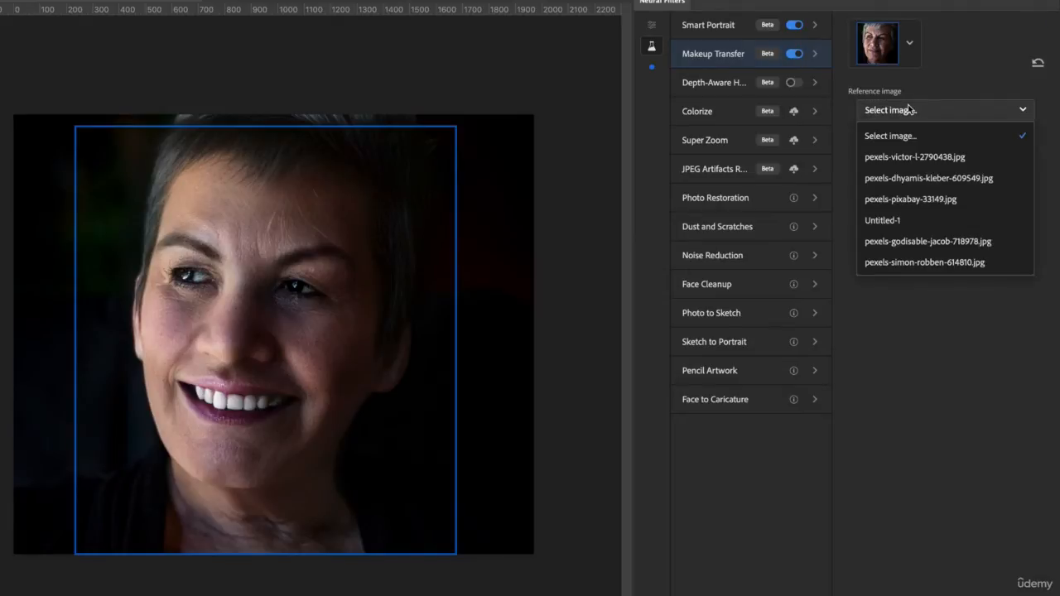
pyautogui.click(910, 109)
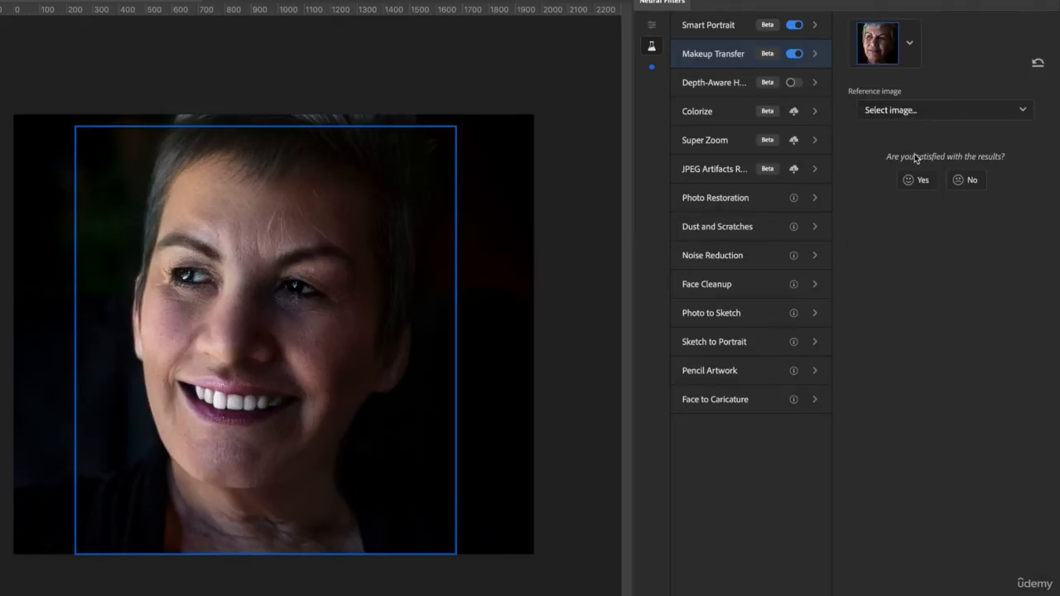
pyautogui.click(923, 106)
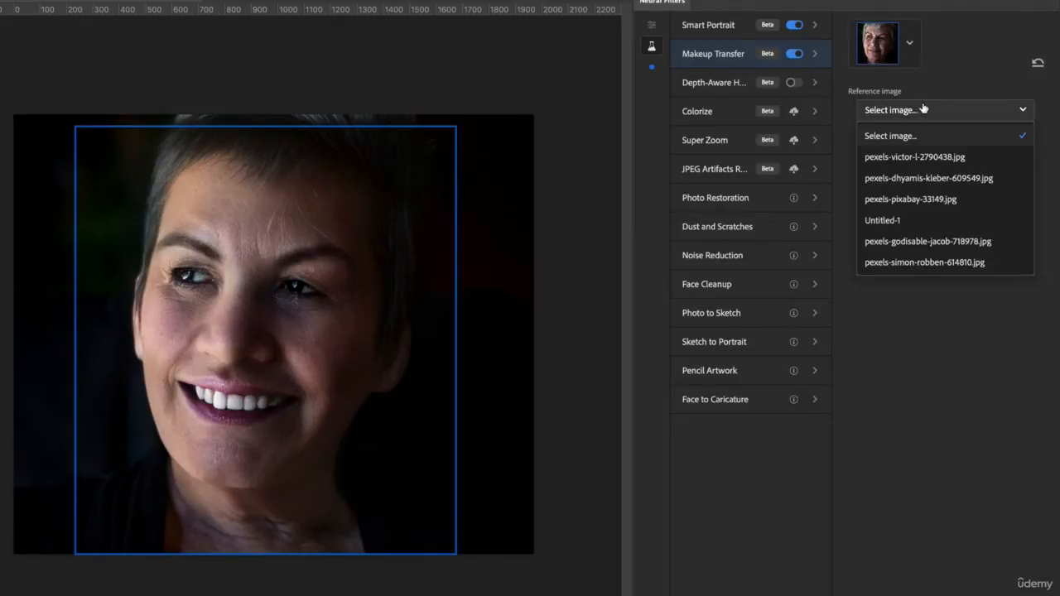
pyautogui.click(903, 159)
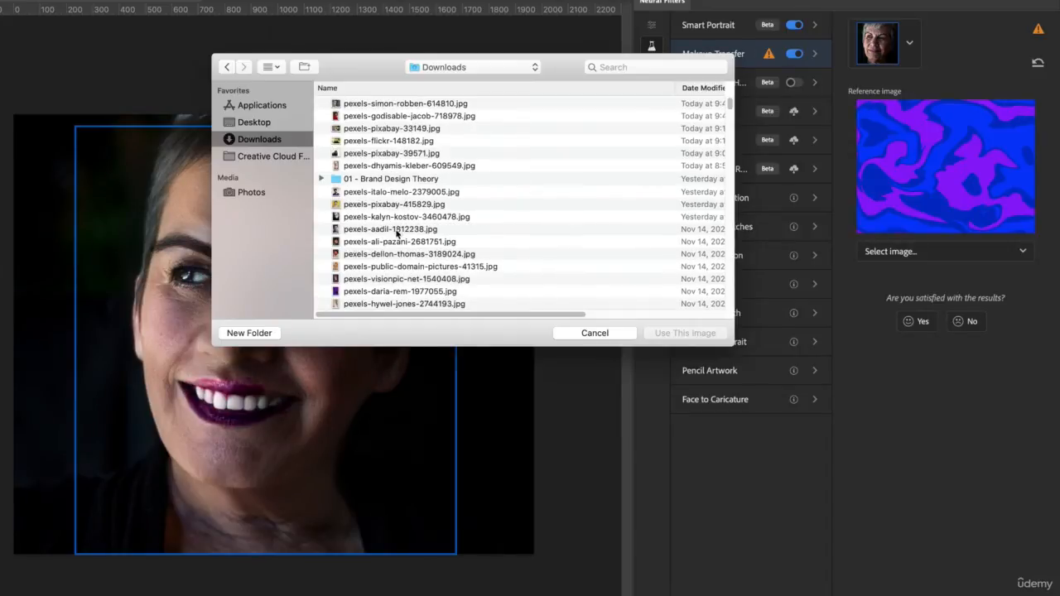
pyautogui.scroll(-3, 373, 242)
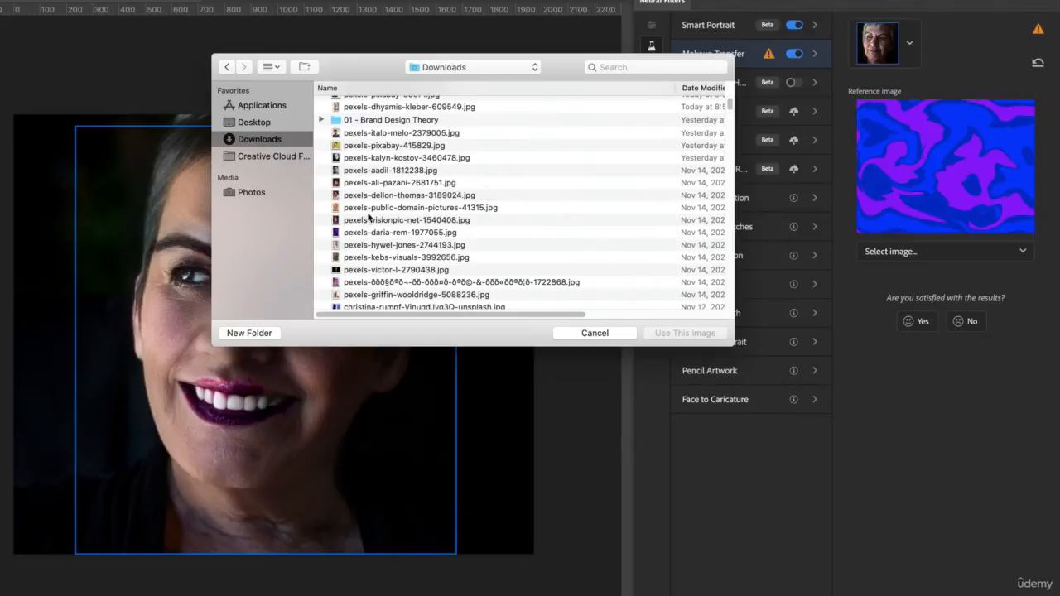
pyautogui.doubleClick(367, 207)
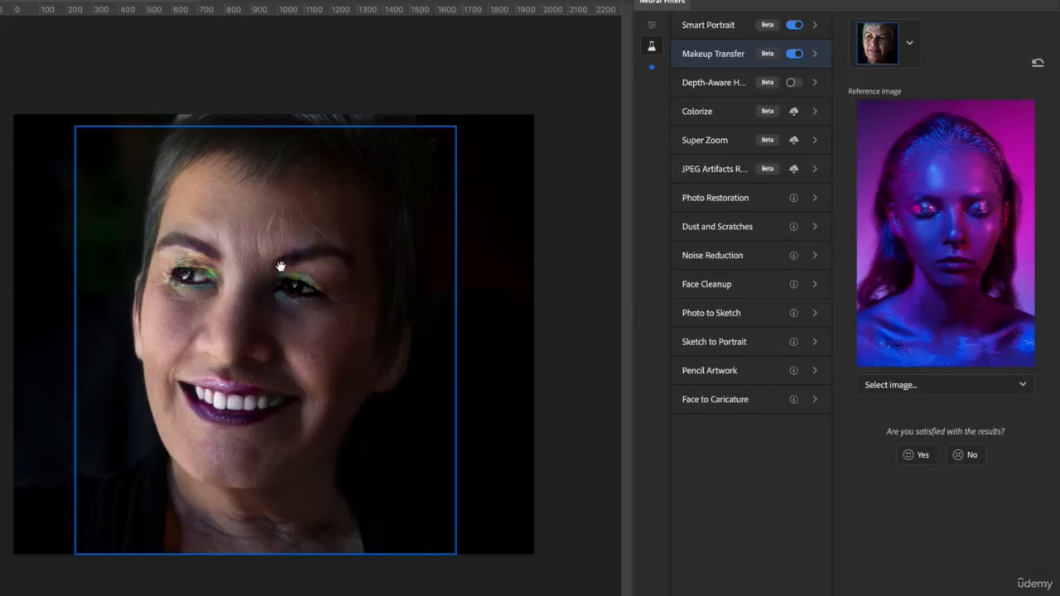
# Try the pink makeup portrait with hair buns as the Makeup Transfer reference, and switch the filter off again.
pyautogui.click(919, 389)
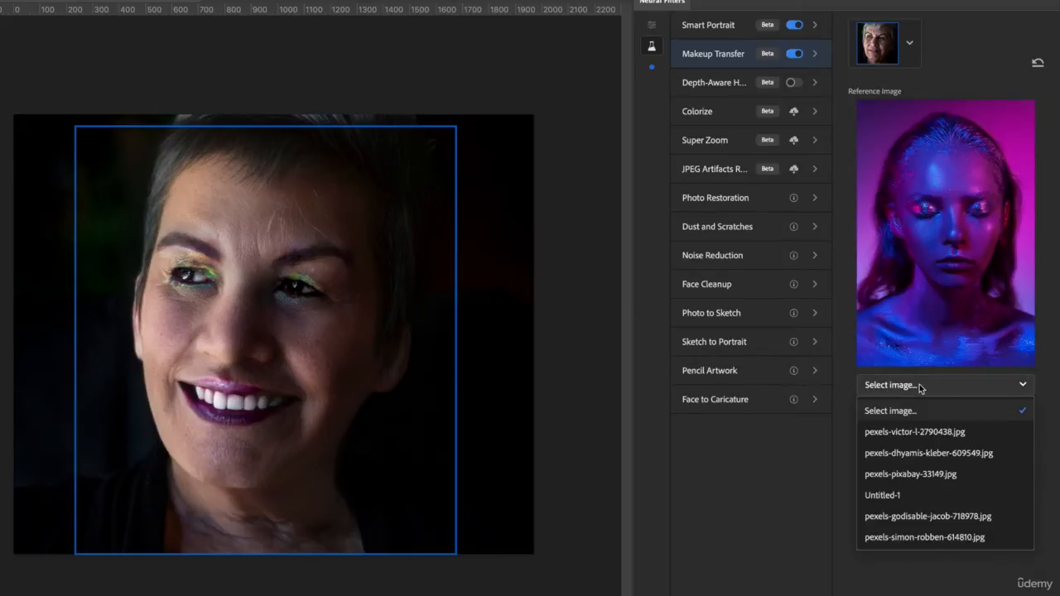
pyautogui.click(895, 414)
pyautogui.press('Return')
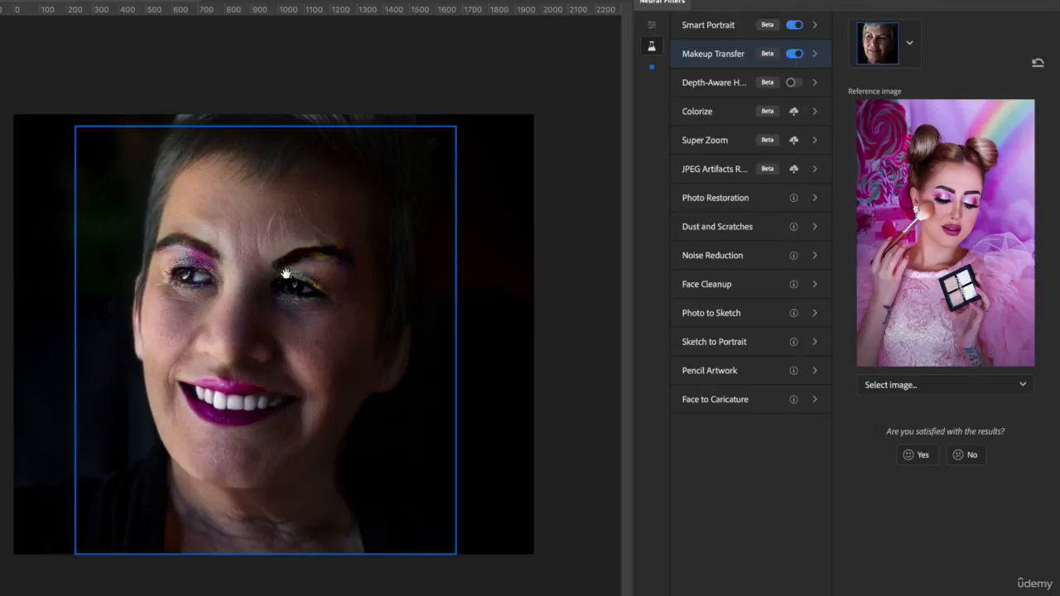
pyautogui.click(792, 54)
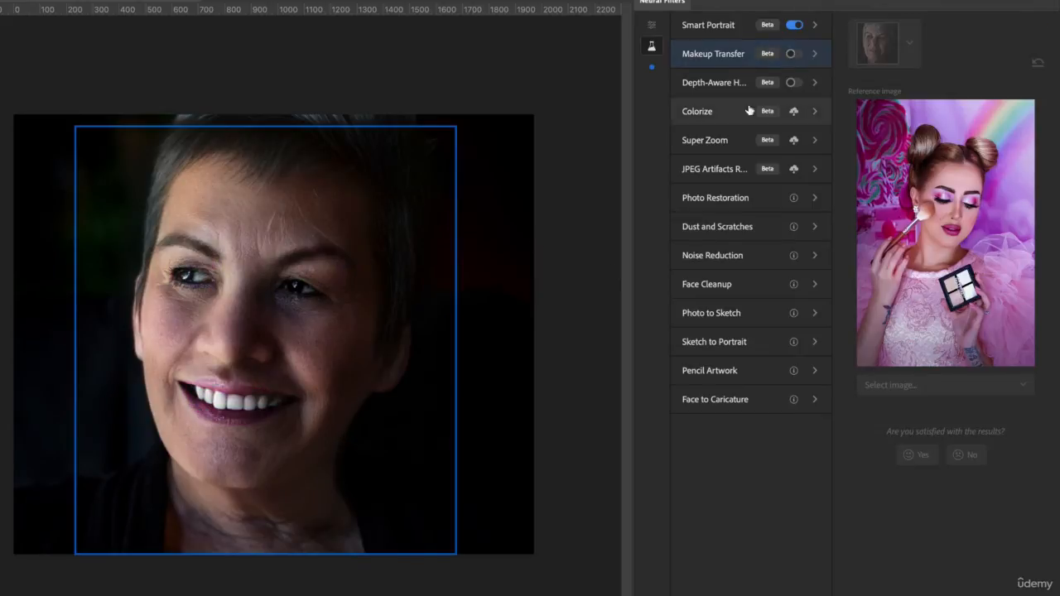
# Try Depth-Aware Haze with Warmth at 21 and Haze at 76, 28 and 18, and switch the filter off again.
pyautogui.click(729, 85)
pyautogui.click(792, 83)
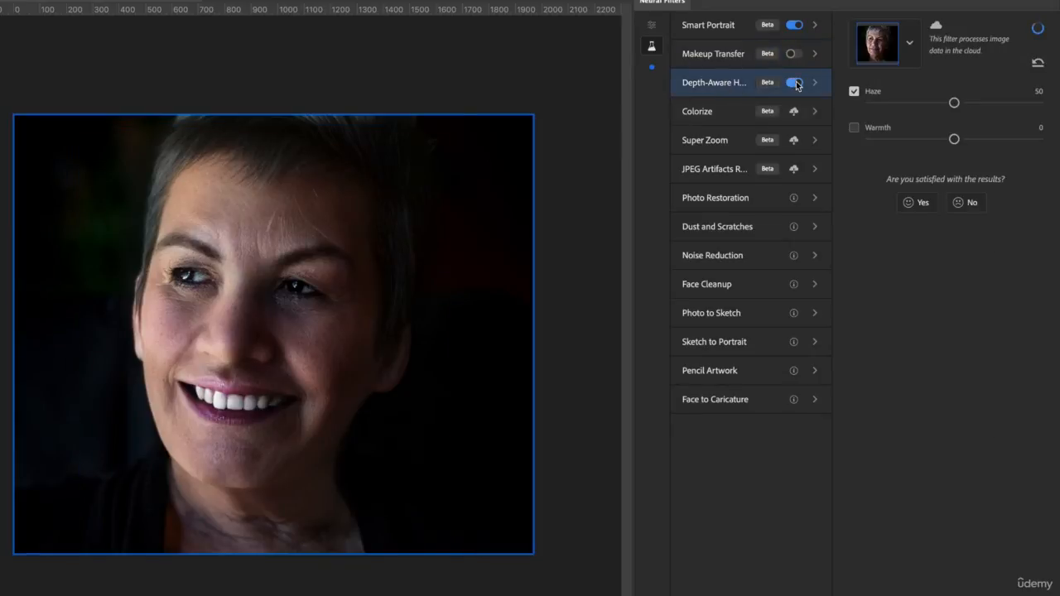
pyautogui.click(999, 104)
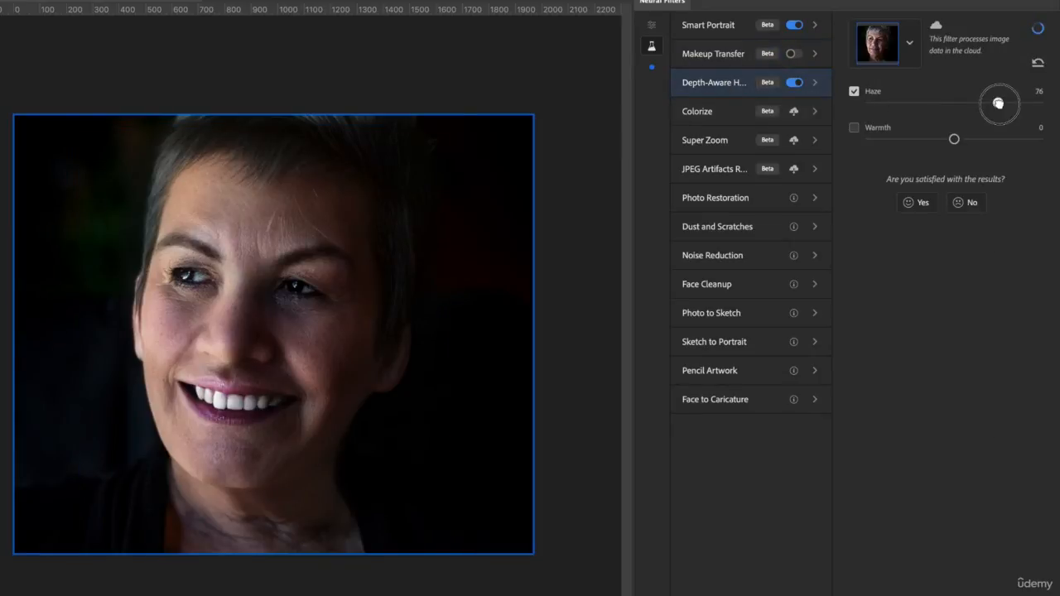
pyautogui.click(990, 139)
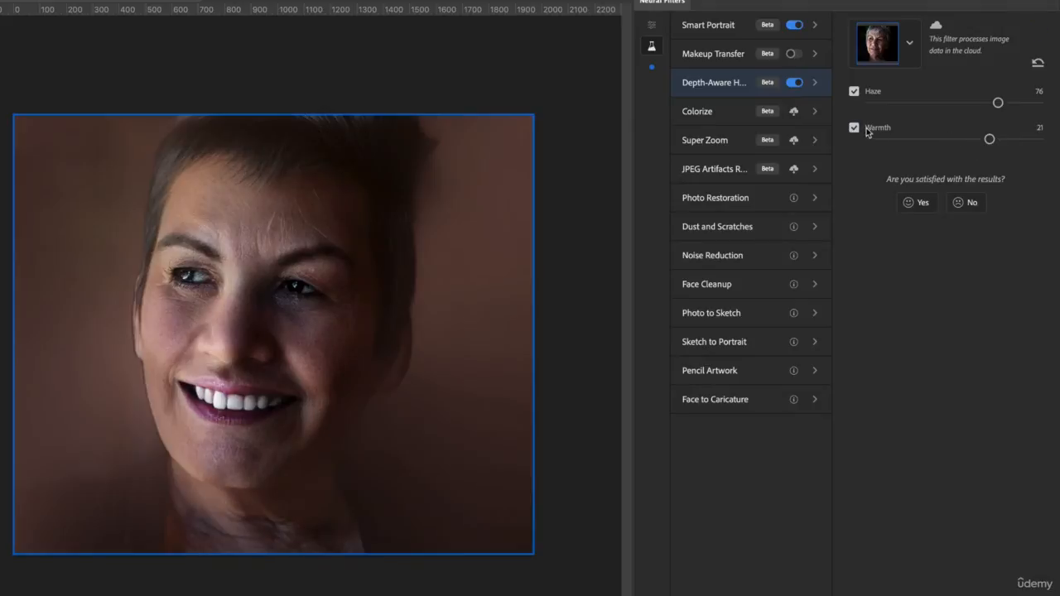
pyautogui.click(915, 103)
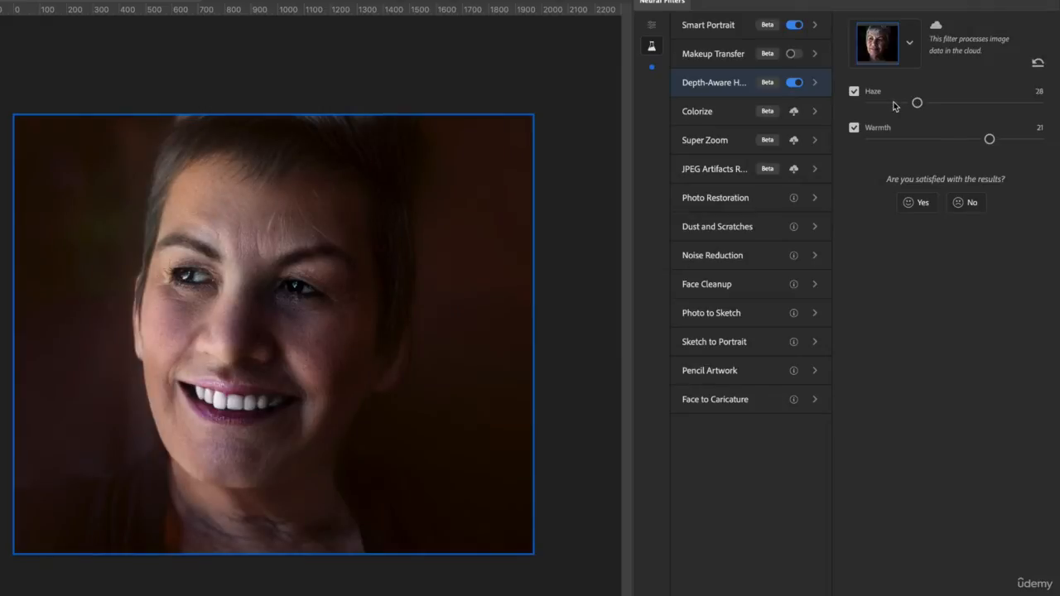
pyautogui.click(900, 103)
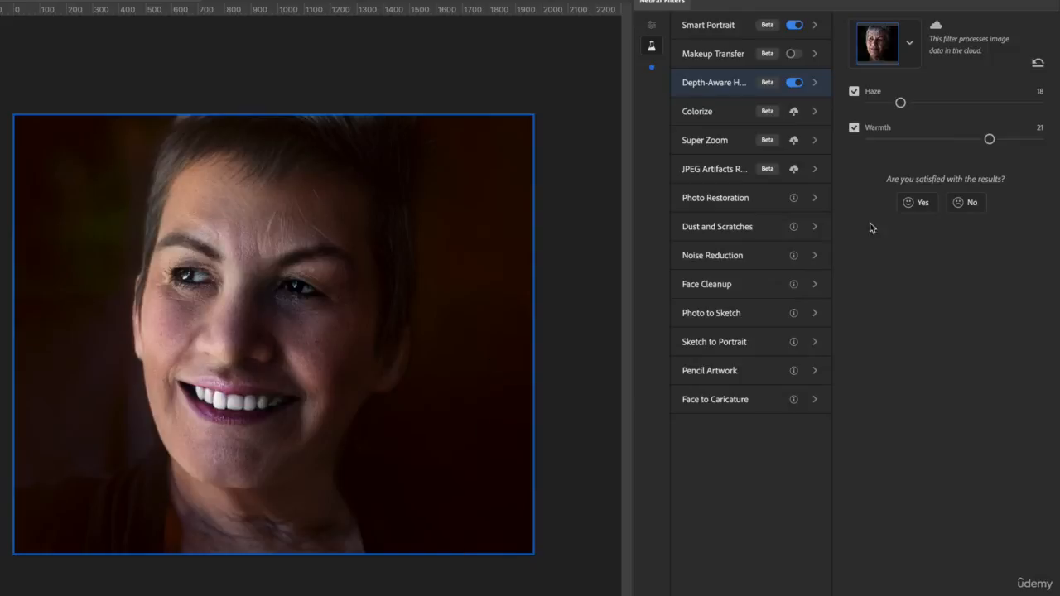
pyautogui.click(792, 83)
# Look over the downloadable Super Zoom, JPEG Artifacts and Colorize filters, and return to the Smart Portrait settings and the featured filters.
pyautogui.click(691, 140)
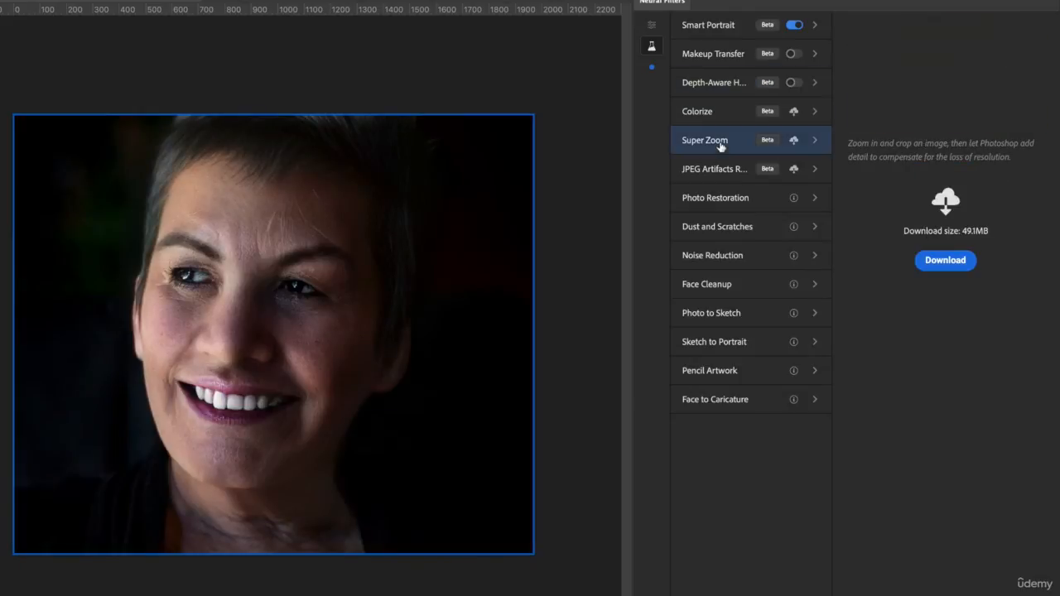
pyautogui.click(712, 169)
pyautogui.click(776, 114)
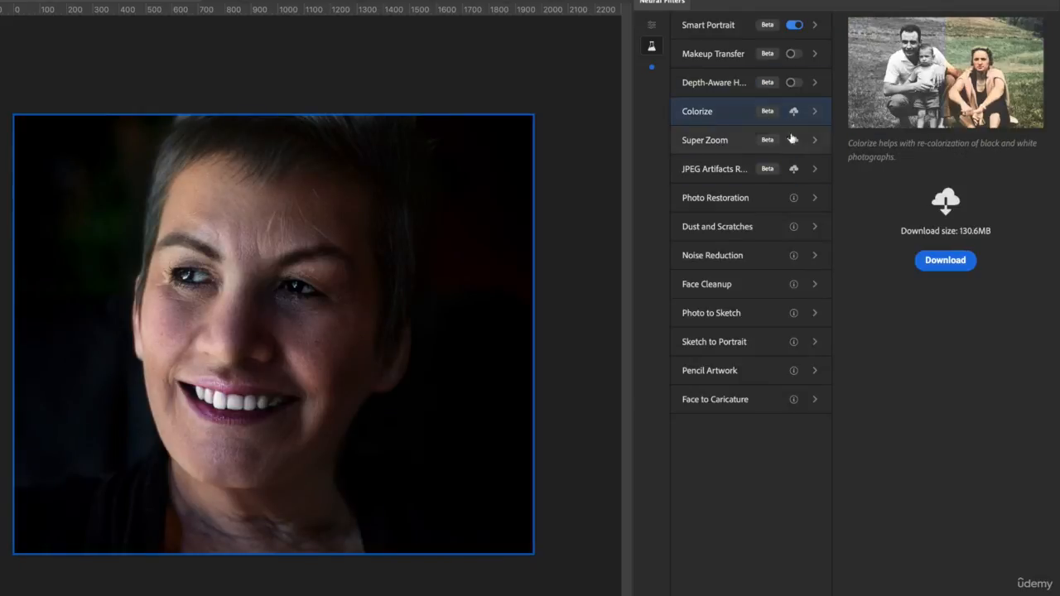
pyautogui.click(735, 28)
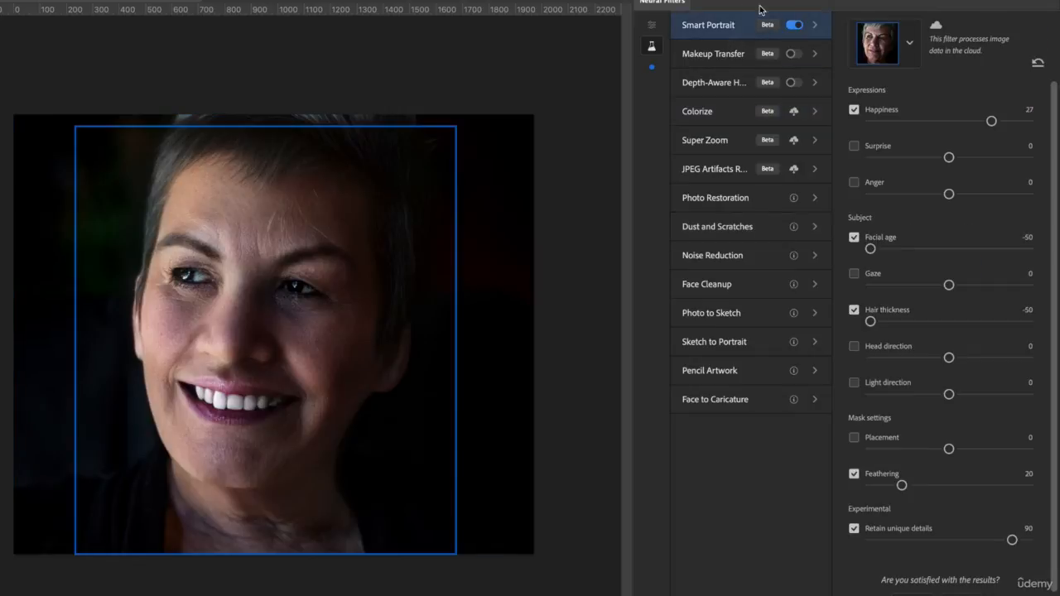
pyautogui.click(652, 25)
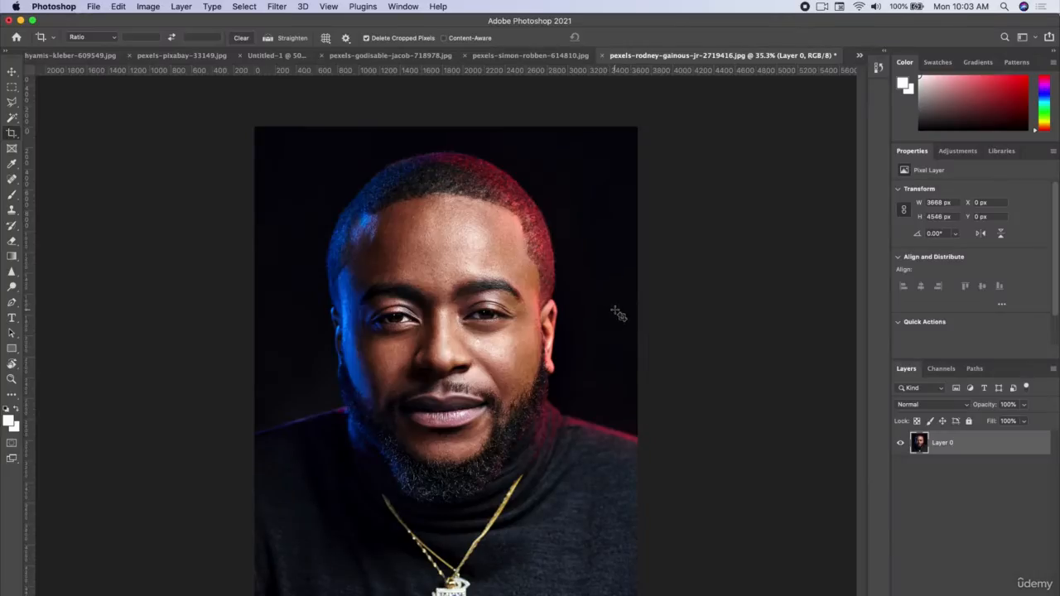
# Open Neural Filters for the man's portrait and enable the beta Smart Portrait filter.
pyautogui.click(277, 6)
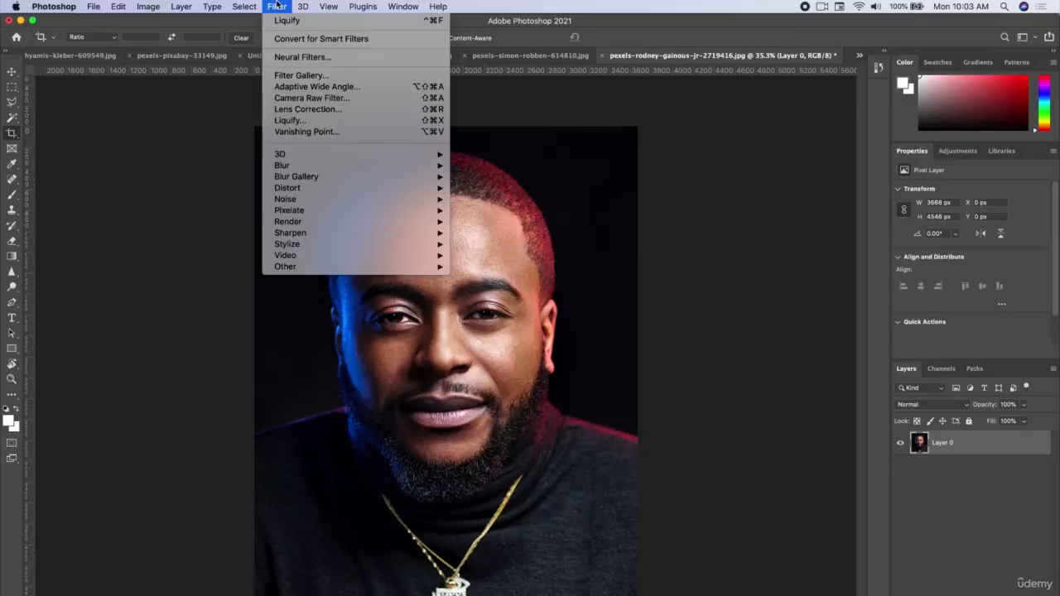
pyautogui.click(297, 57)
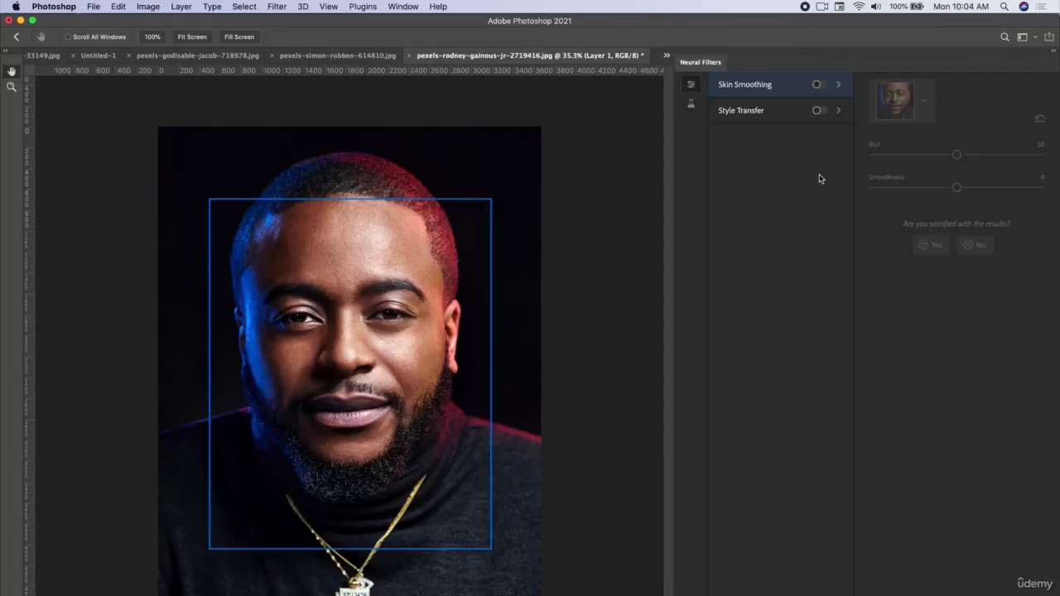
pyautogui.click(691, 104)
pyautogui.click(820, 84)
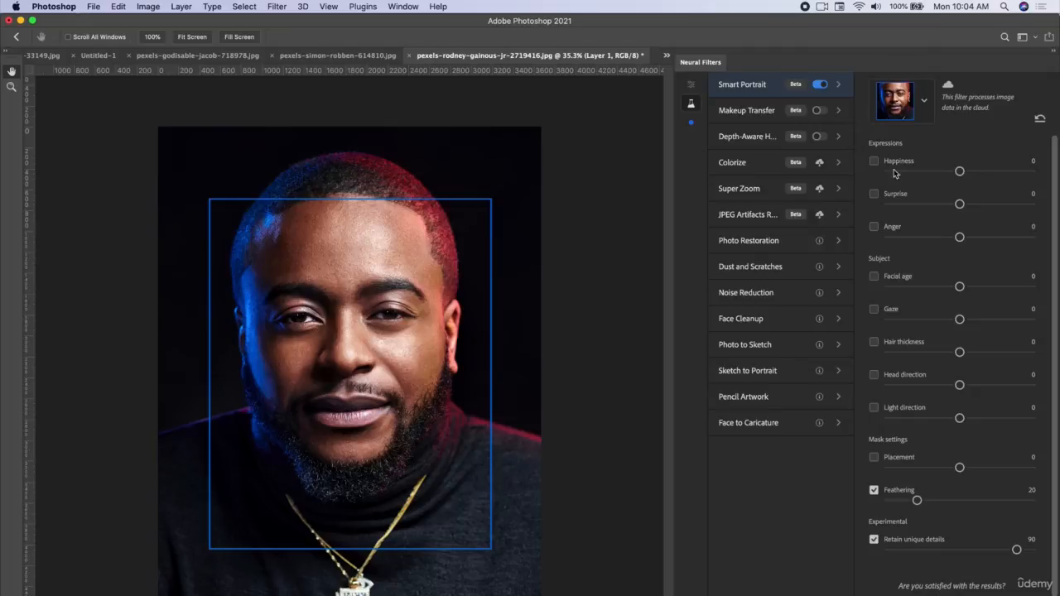
# Try an older look for the man with Facial age at 46 and 31 and Hair thickness at 33.
pyautogui.click(875, 279)
pyautogui.moveTo(964, 287); pyautogui.dragTo(1027, 286)
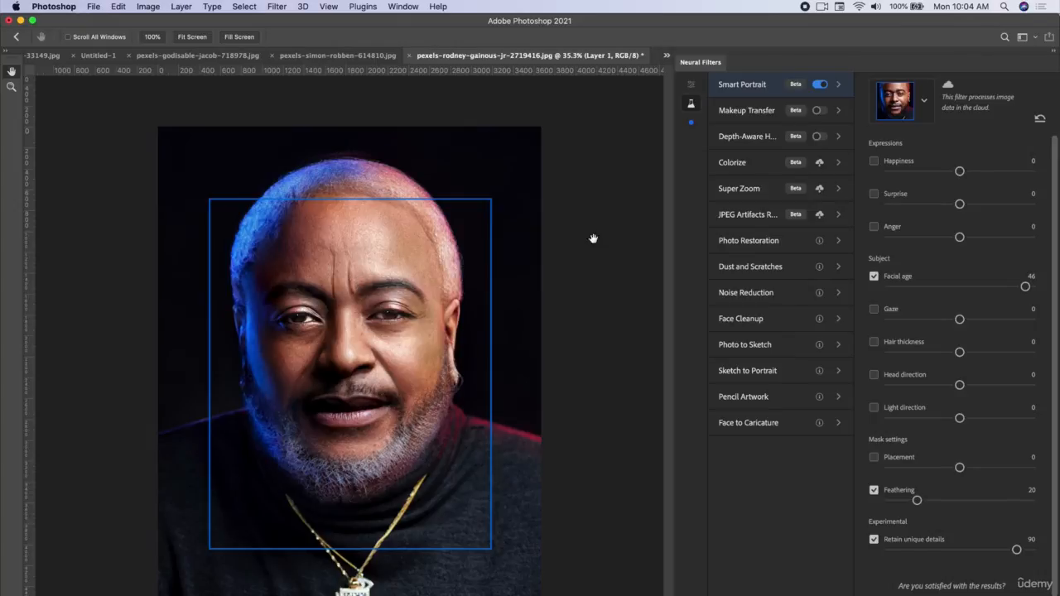
pyautogui.moveTo(976, 358); pyautogui.dragTo(1007, 353)
pyautogui.click(1007, 287)
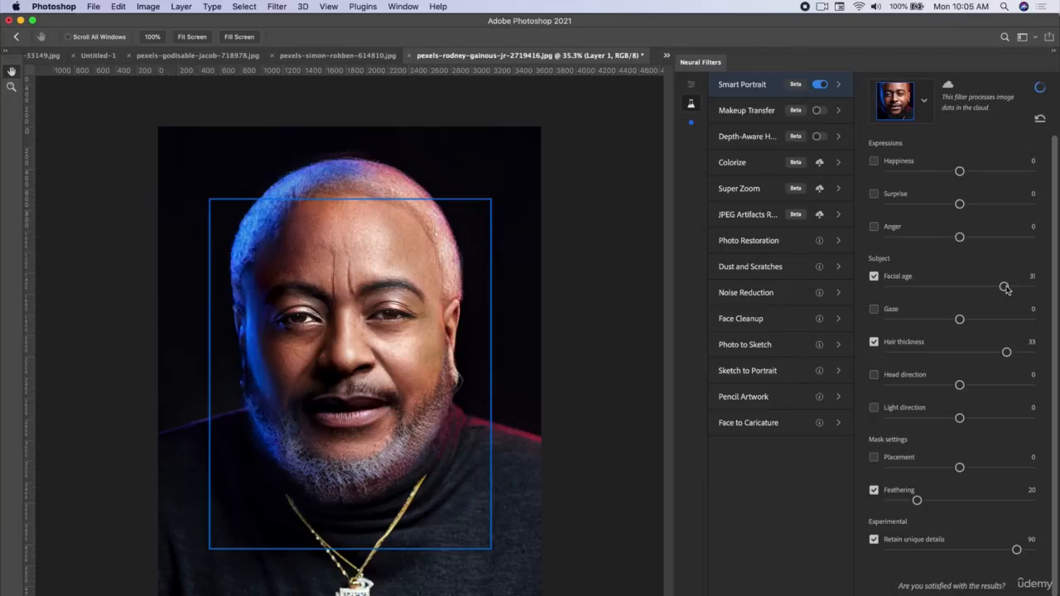
# Set the man's Surprise to 27 and Happiness to 24 after trying Happiness at -20 and -33.
pyautogui.click(874, 161)
pyautogui.click(930, 172)
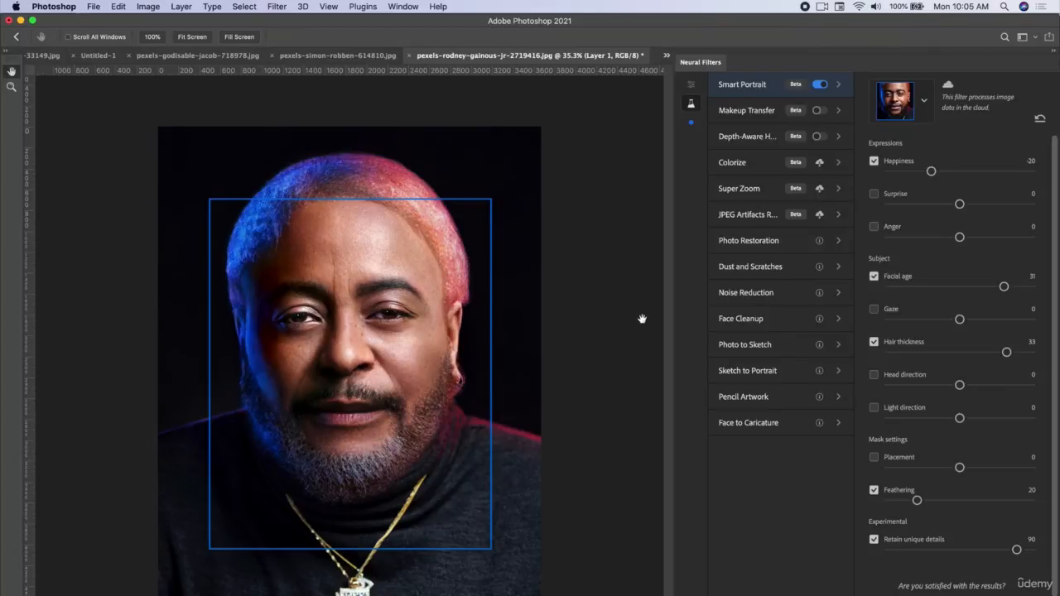
pyautogui.click(912, 171)
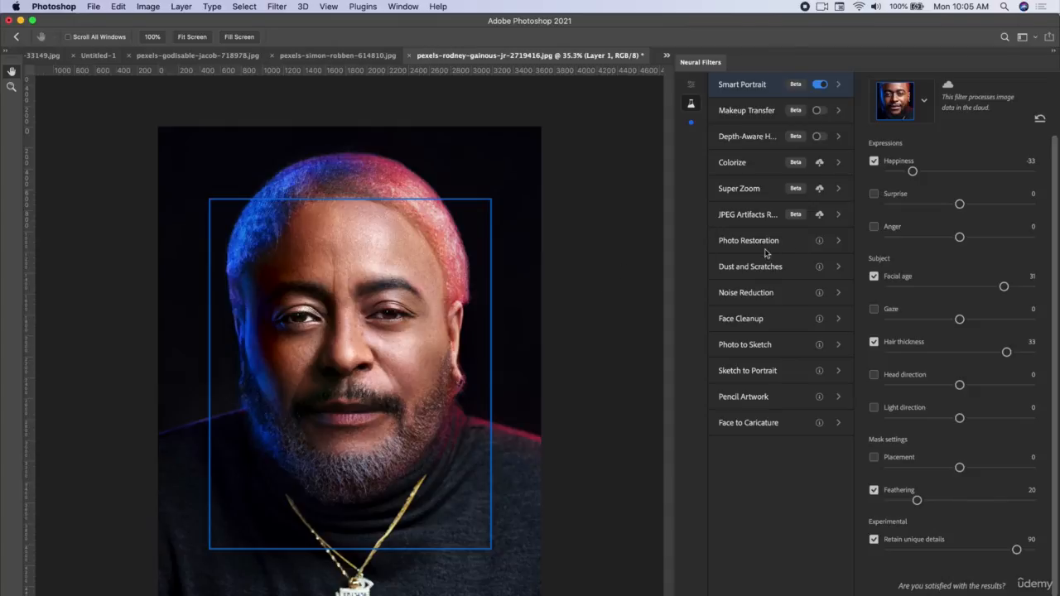
pyautogui.click(874, 196)
pyautogui.moveTo(960, 204); pyautogui.dragTo(1000, 205)
pyautogui.click(995, 172)
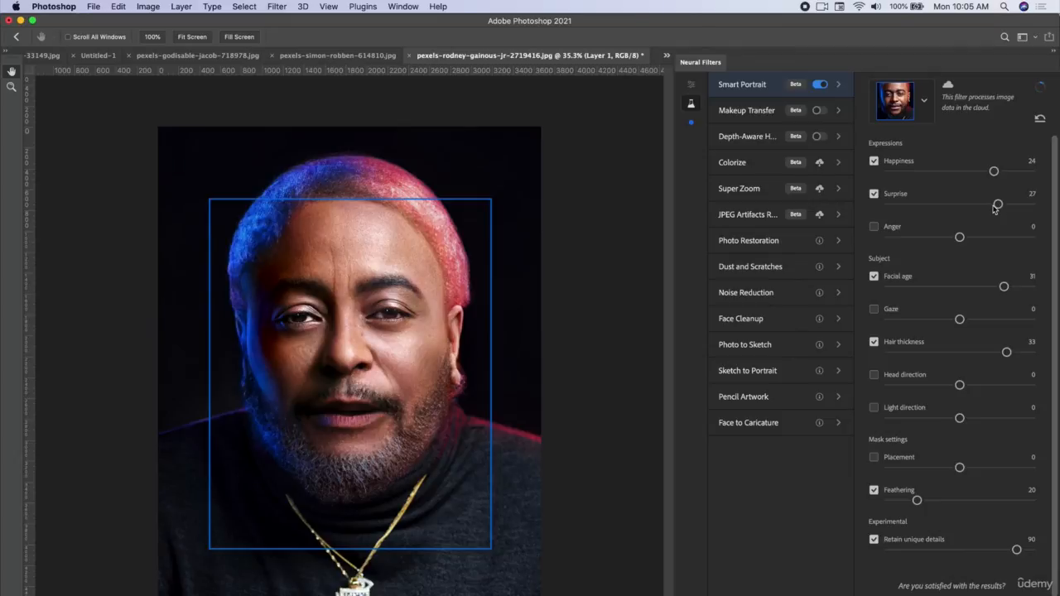
# Set Facial age to -24 and Hair thickness to -26 for the man, and switch Smart Portrait off.
pyautogui.click(926, 287)
pyautogui.click(921, 353)
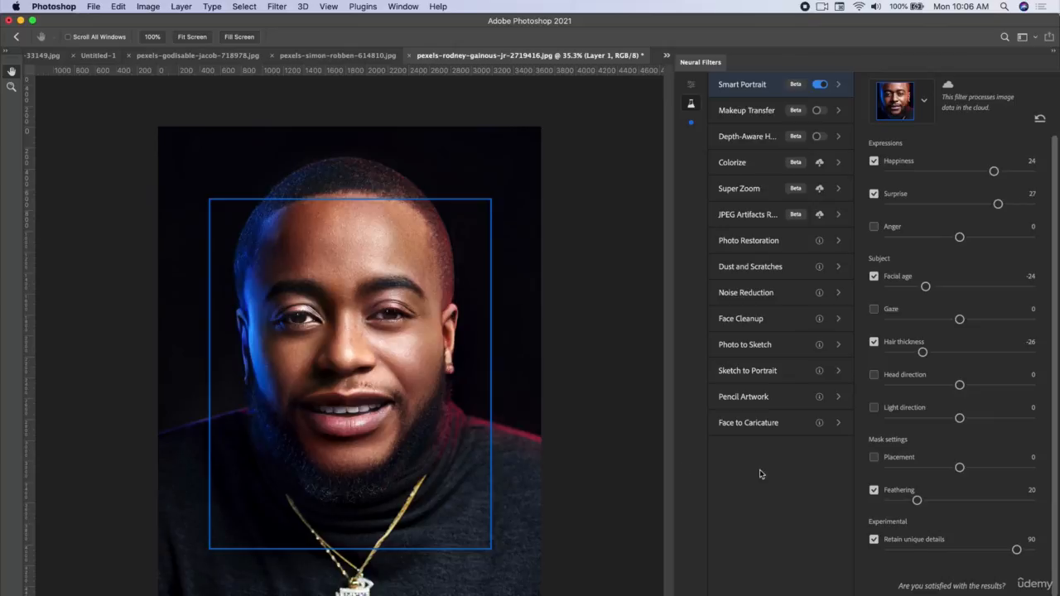
pyautogui.click(821, 84)
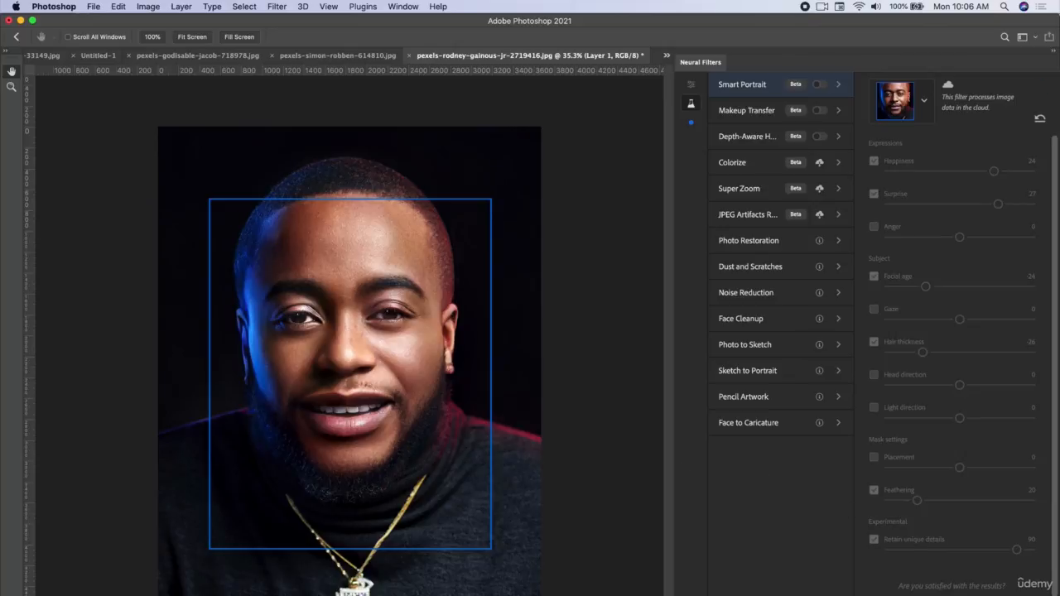